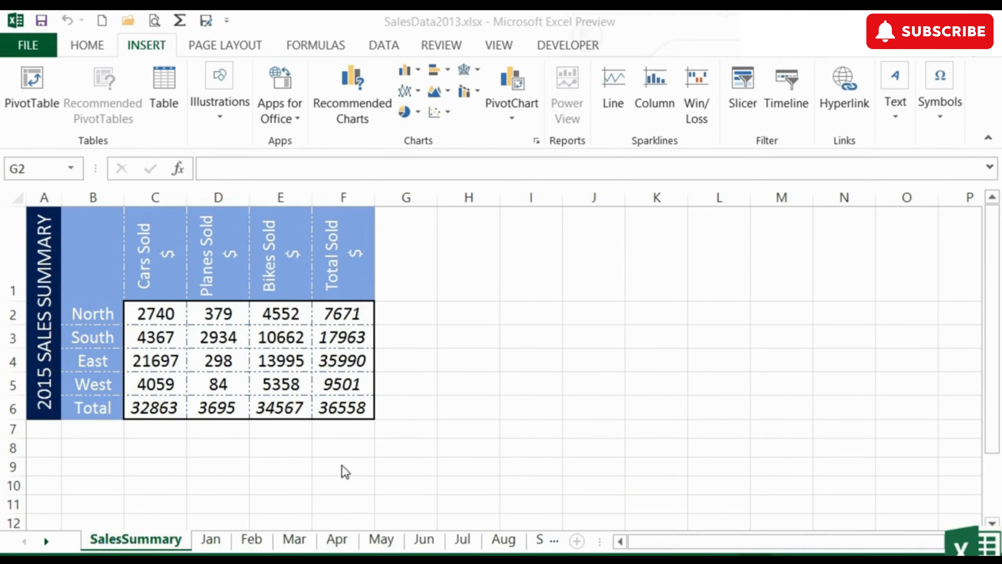
left_click(155, 547)
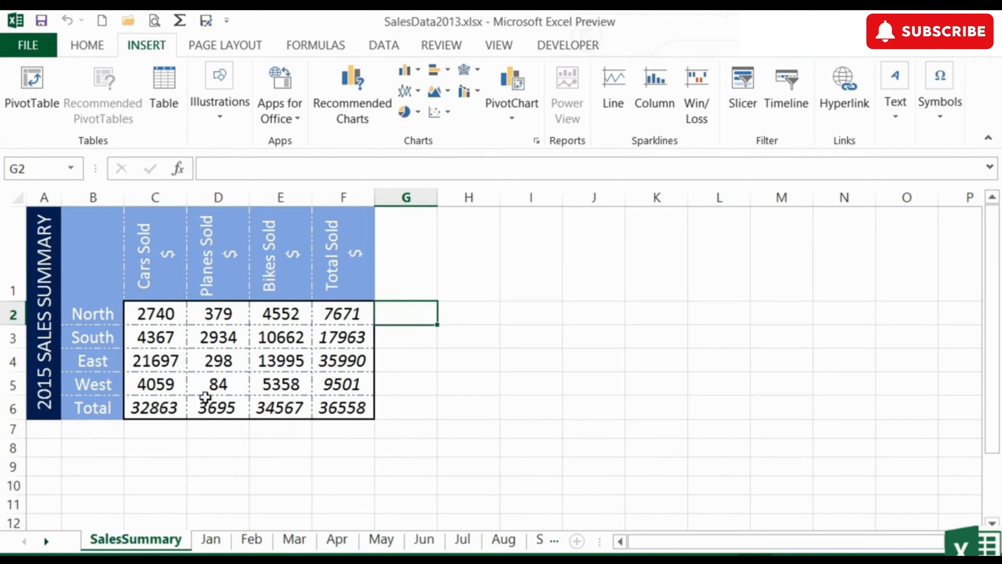
left_click(401, 340)
left_click(396, 357)
left_click(400, 380)
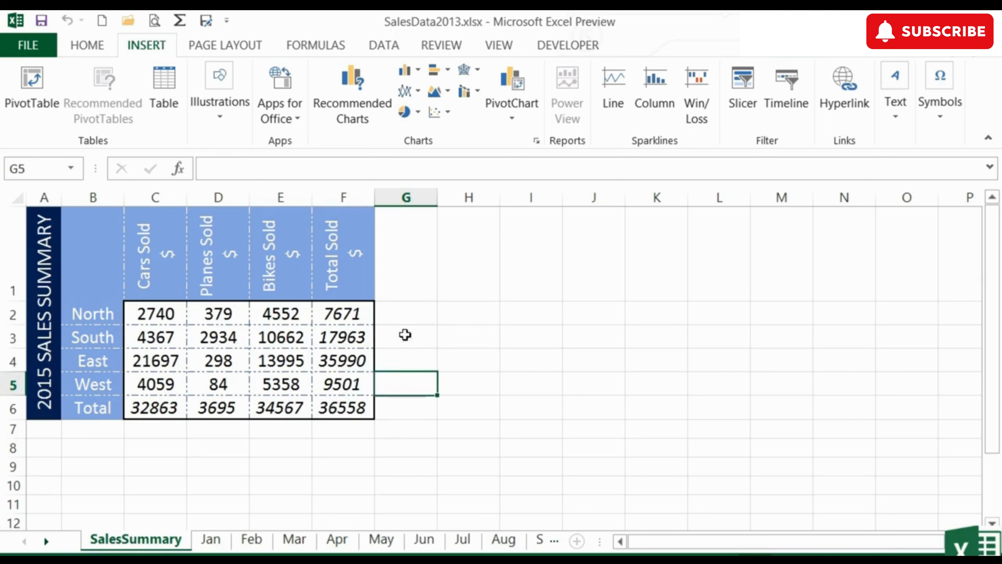
Step: Insert a Line sparkline in cell G2 of the SalesSummary sheet from the North sales data in C2:E2
left_click(408, 314)
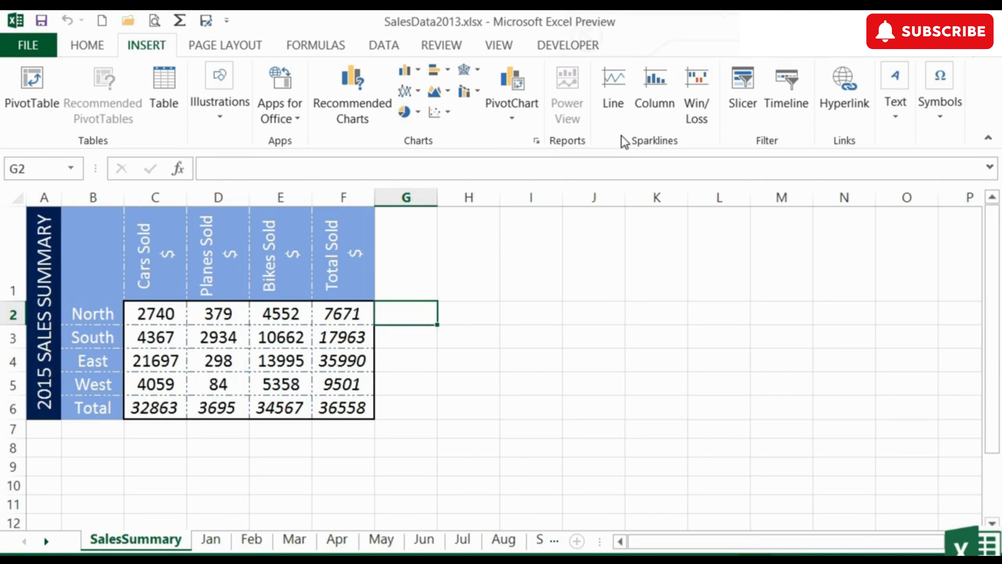
left_click(612, 99)
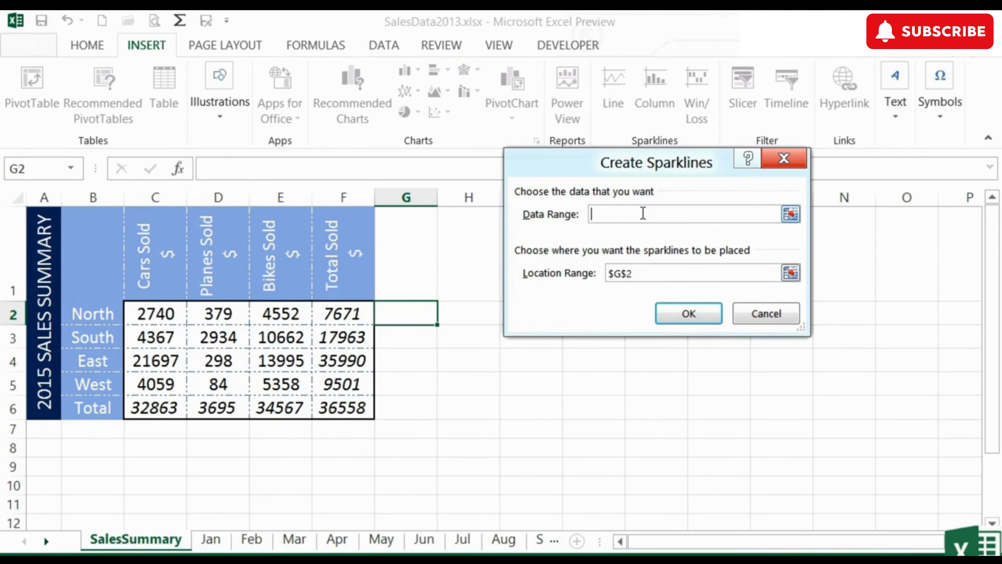
left_click(791, 214)
left_click(159, 313)
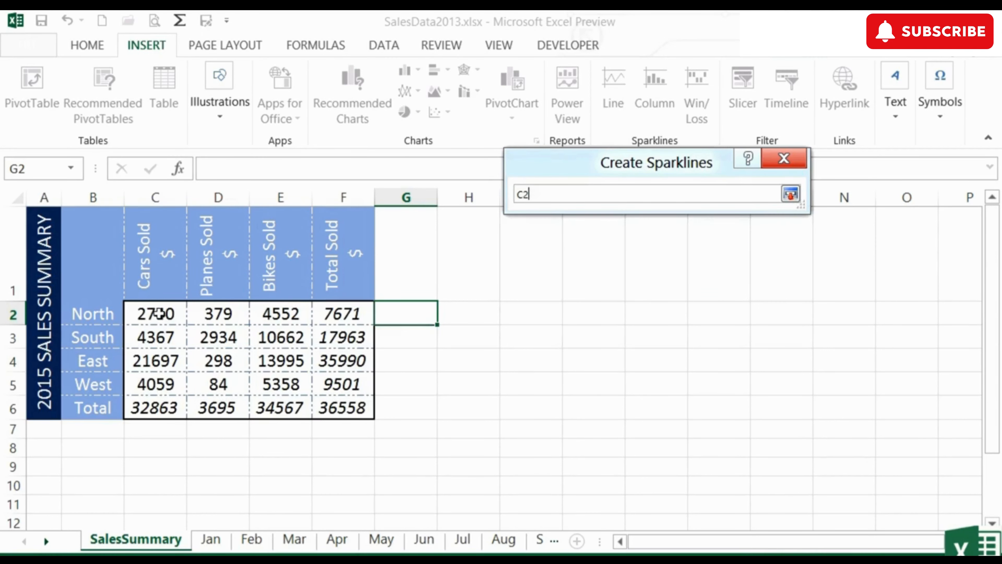
left_click_drag(159, 313, 264, 315)
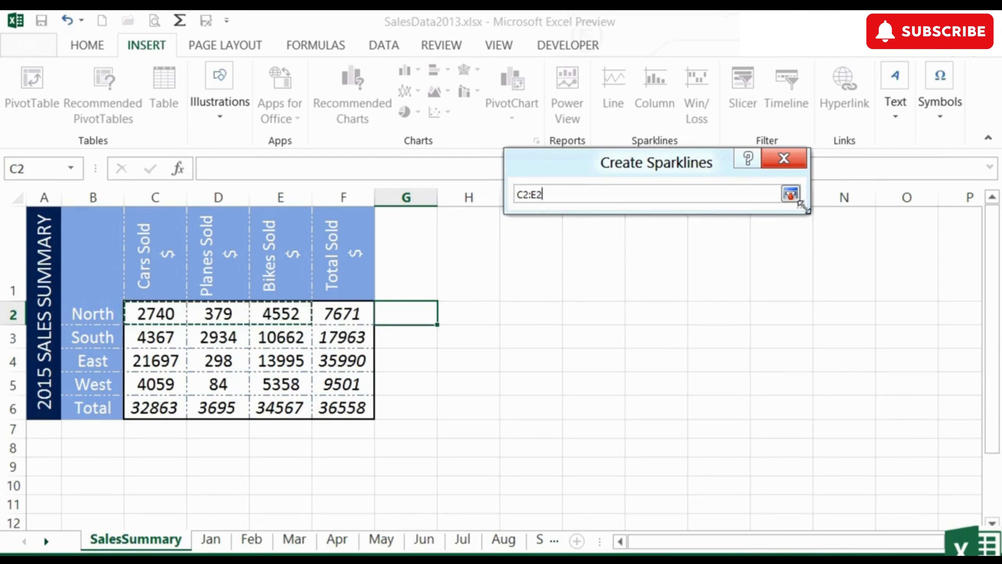
left_click(791, 194)
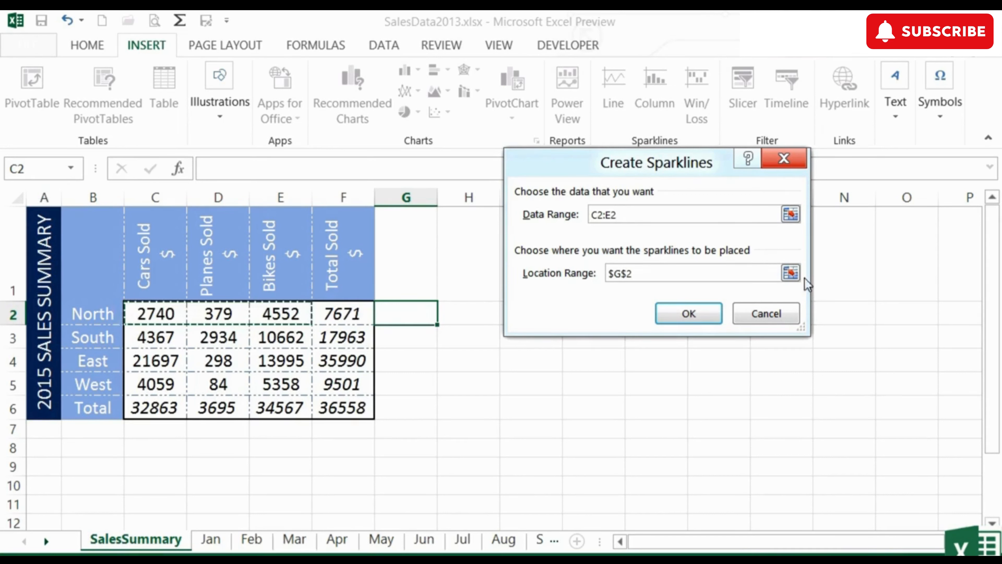
left_click(790, 272)
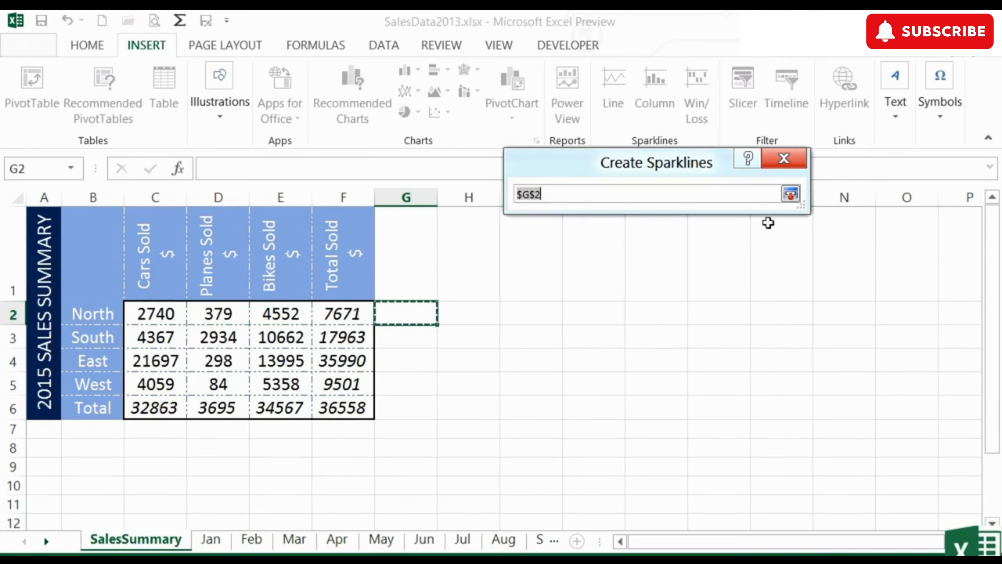
left_click(790, 193)
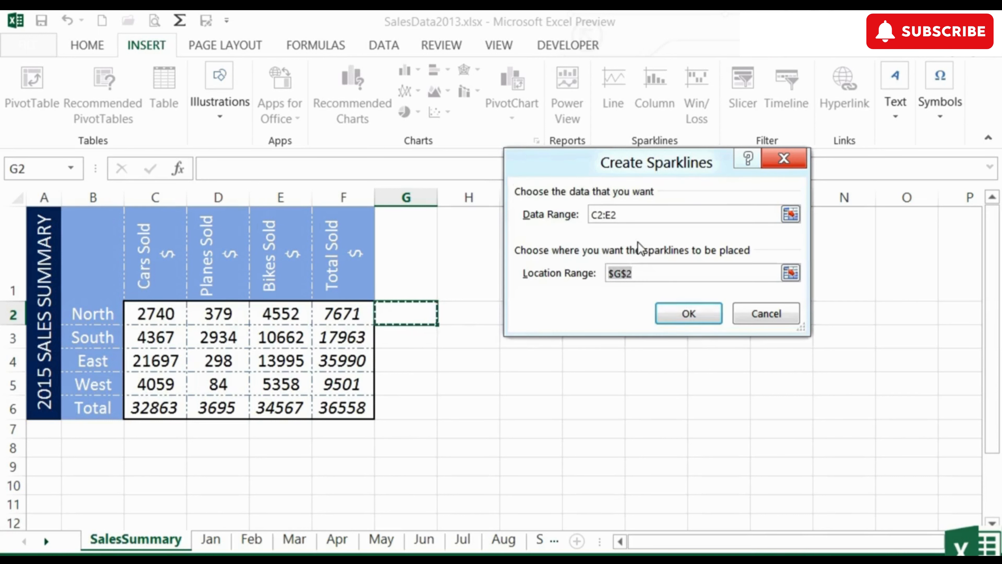
left_click(687, 322)
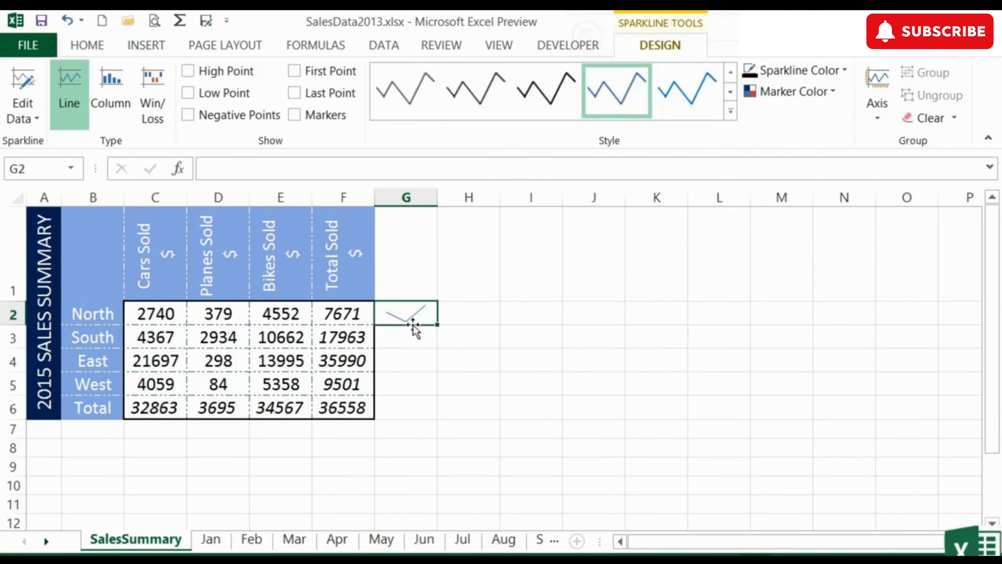
Step: Insert a Column sparkline in cell G3 from the South sales data in C3:E3
left_click(399, 336)
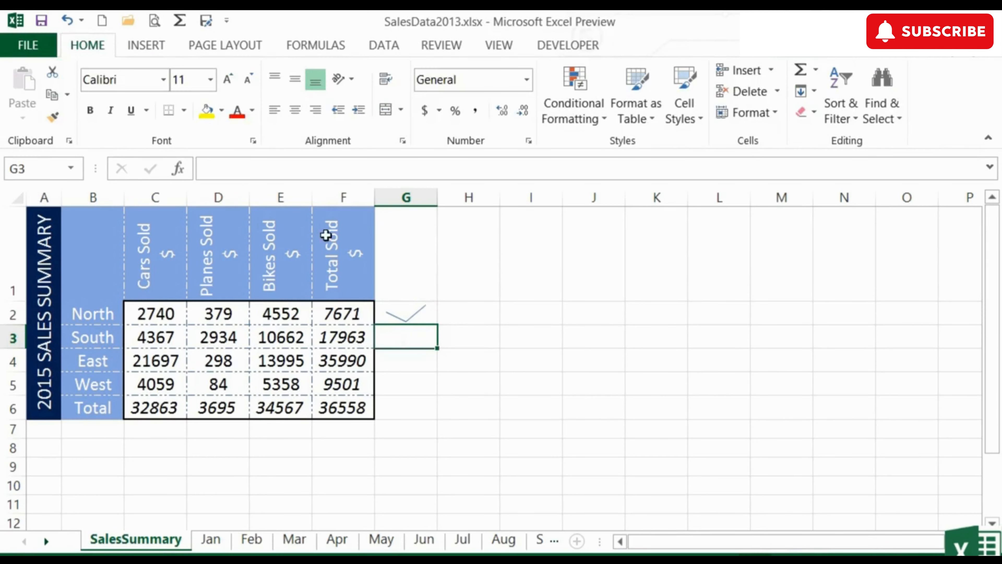
left_click(160, 45)
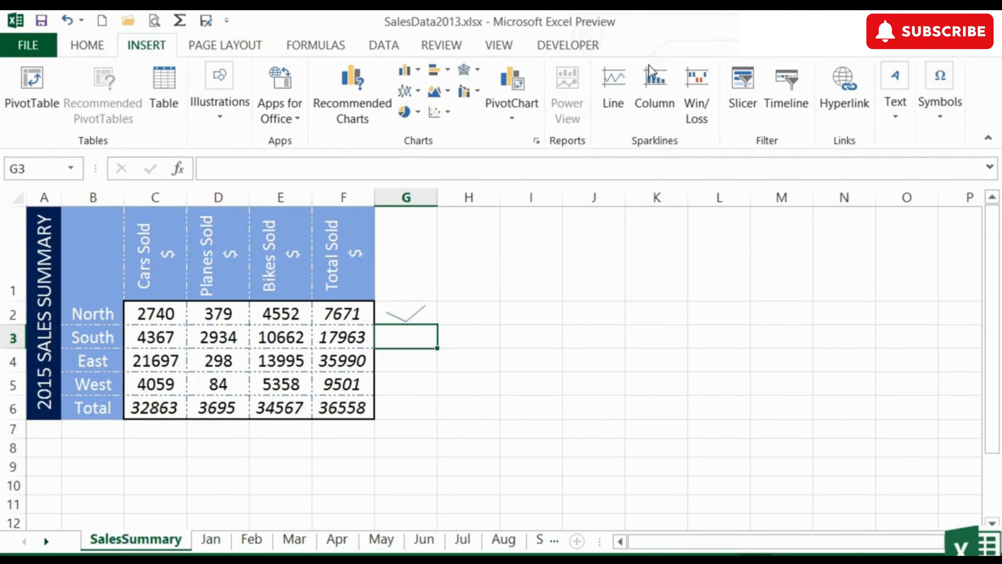
left_click(657, 84)
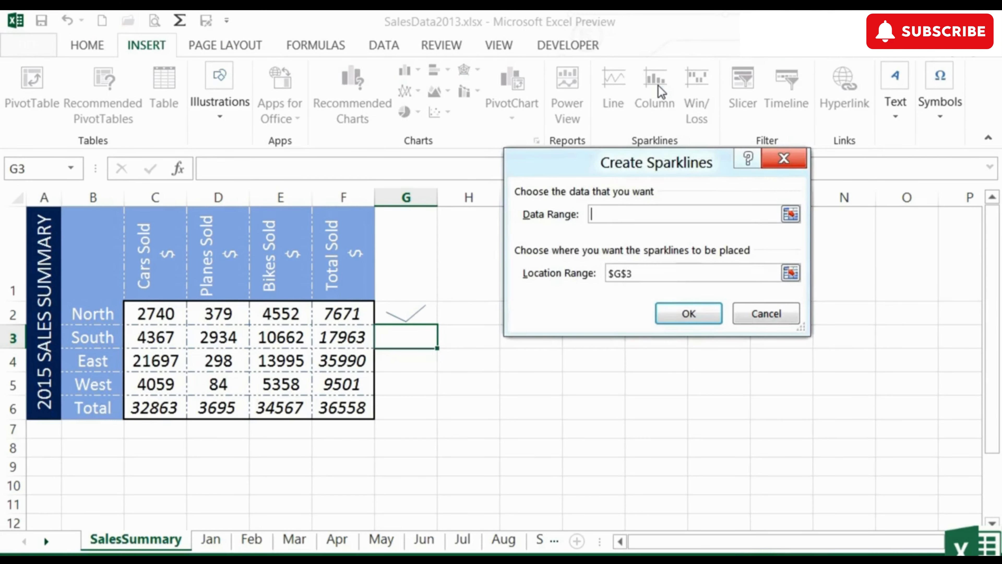
left_click(790, 214)
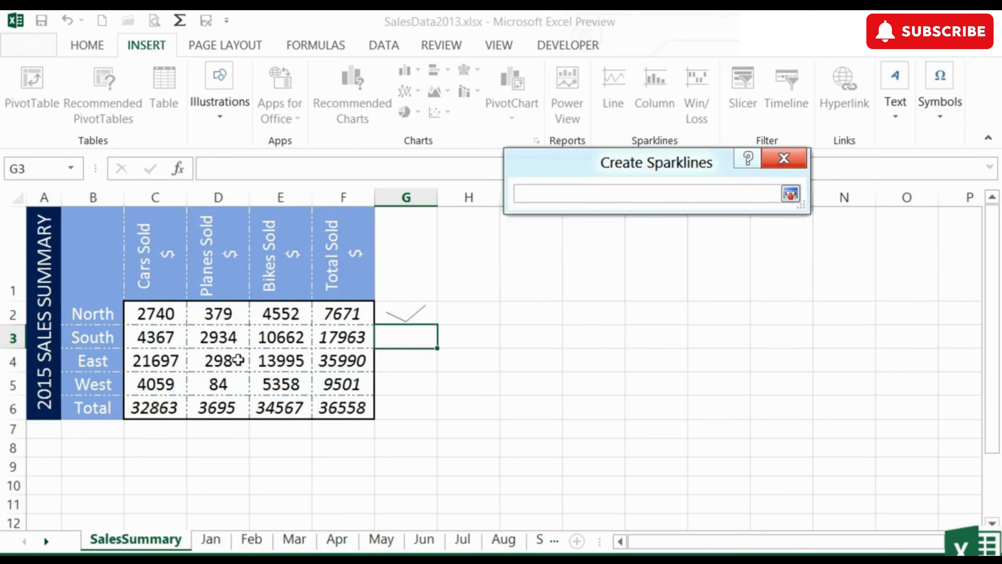
left_click_drag(145, 337, 286, 333)
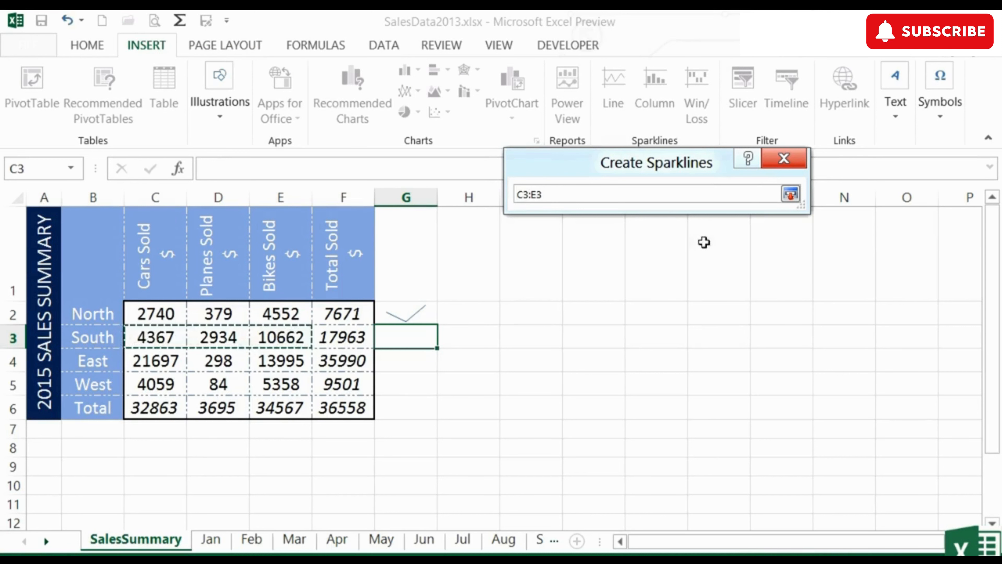
left_click(791, 194)
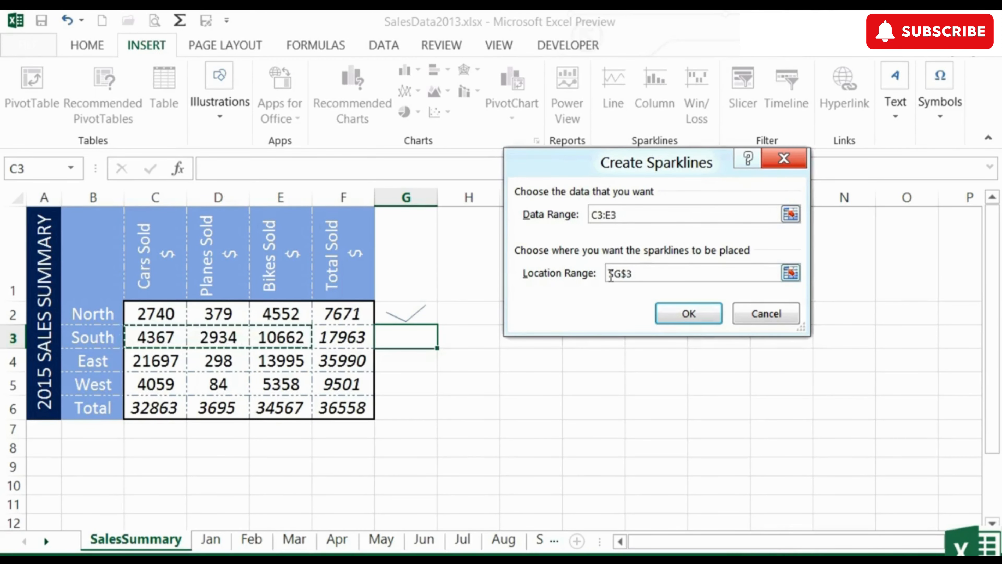
left_click(689, 314)
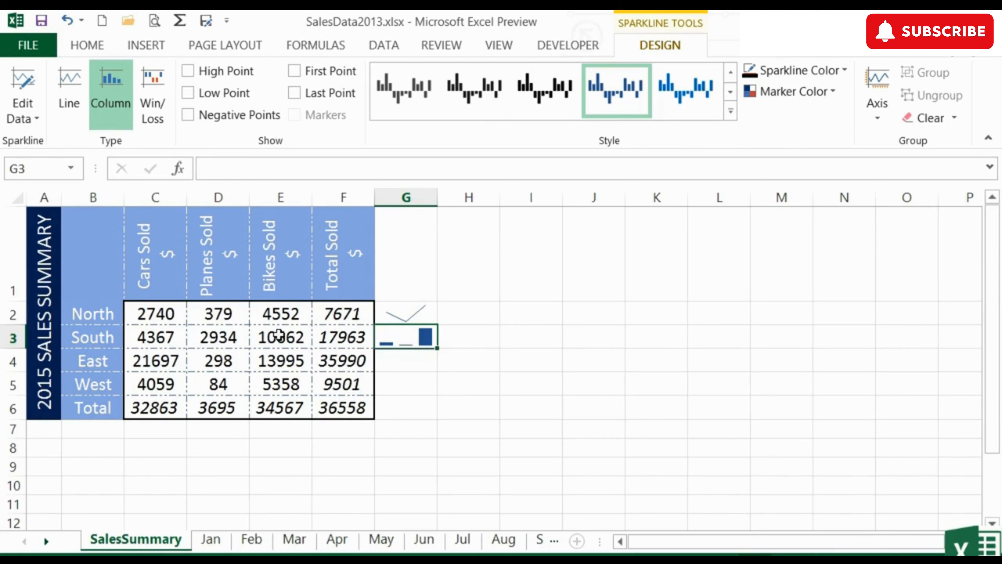
Step: Insert a Win/Loss sparkline in cell G4 from the East sales data in C4:E4
left_click(392, 361)
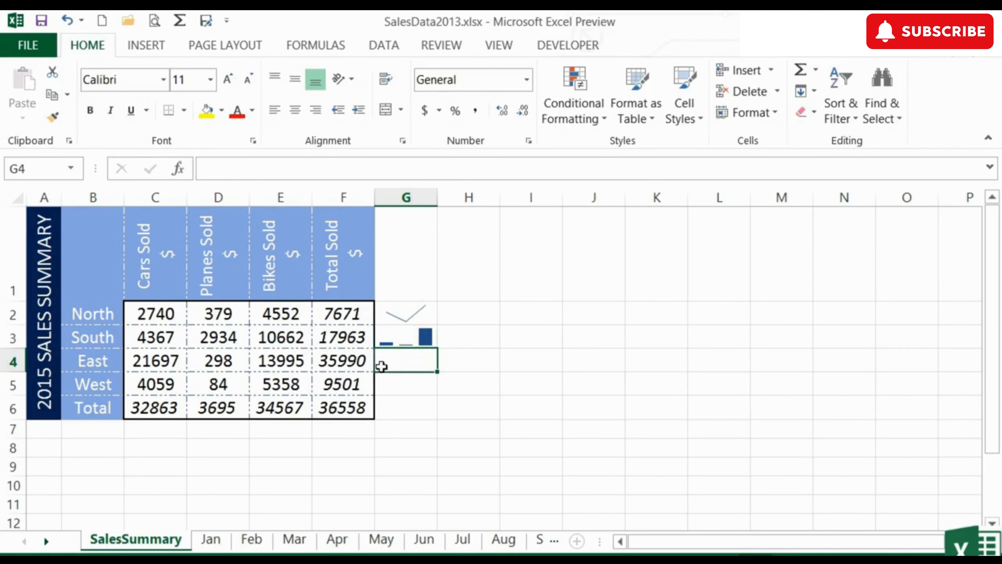
left_click(141, 47)
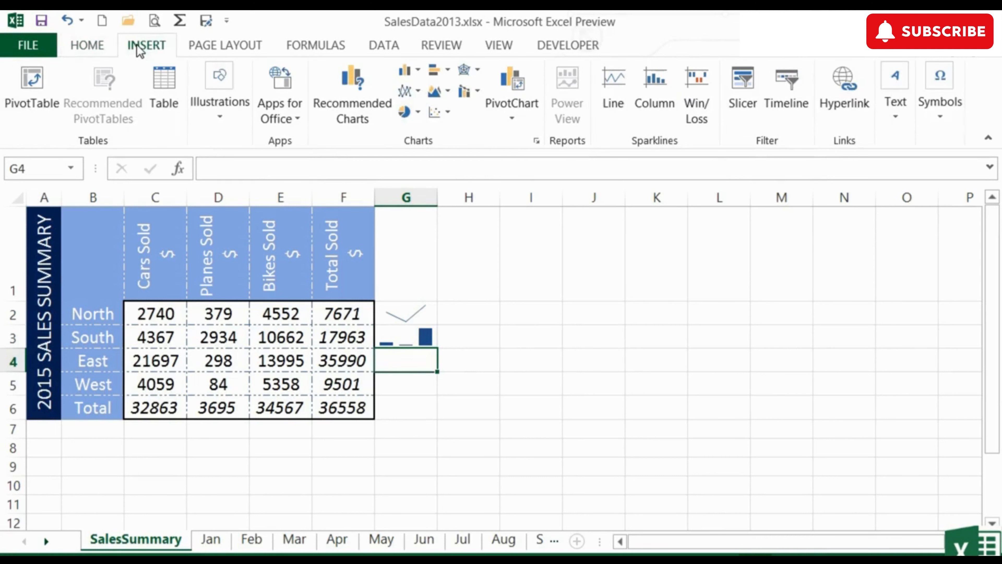
left_click(704, 108)
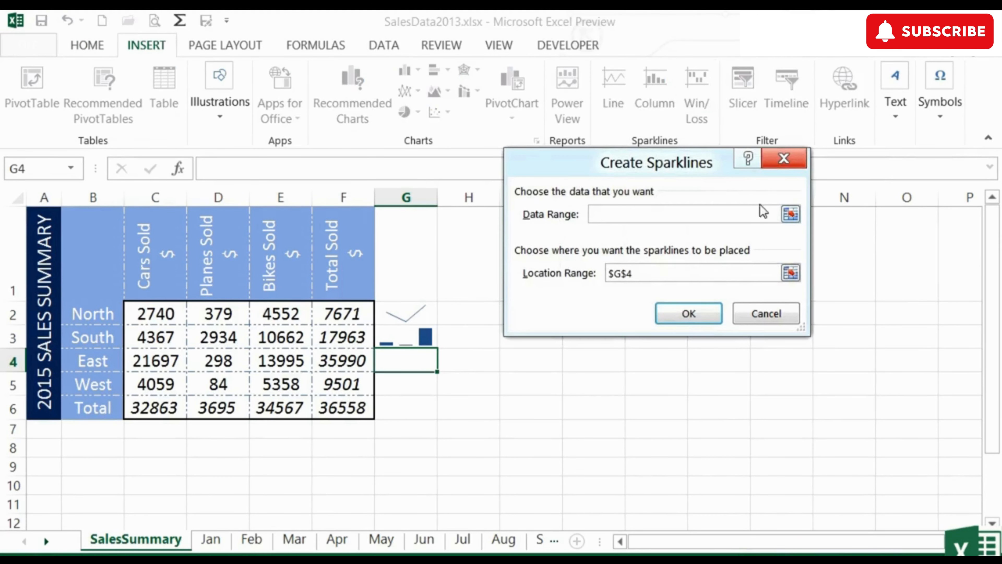
left_click(790, 214)
left_click_drag(156, 360, 268, 361)
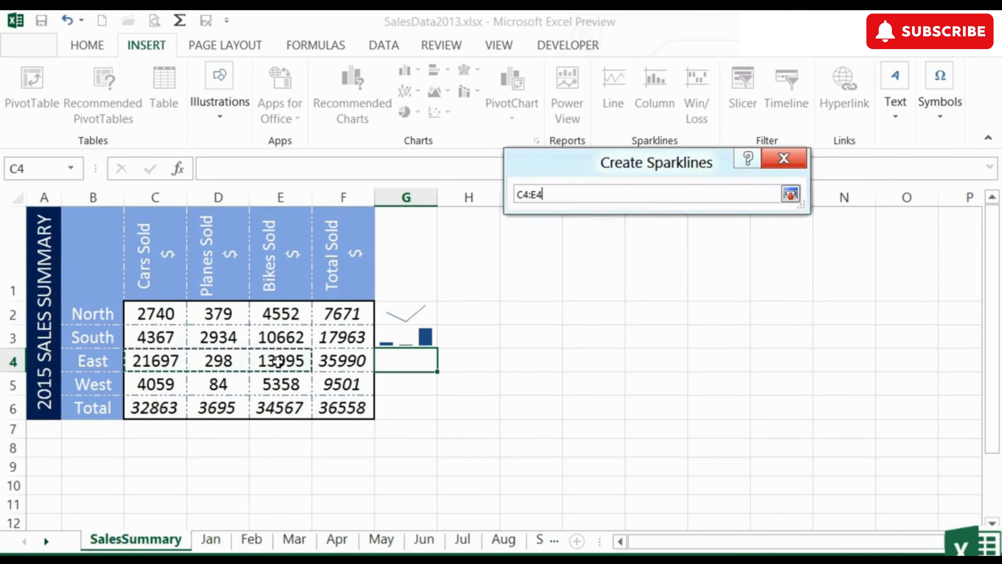
left_click(790, 194)
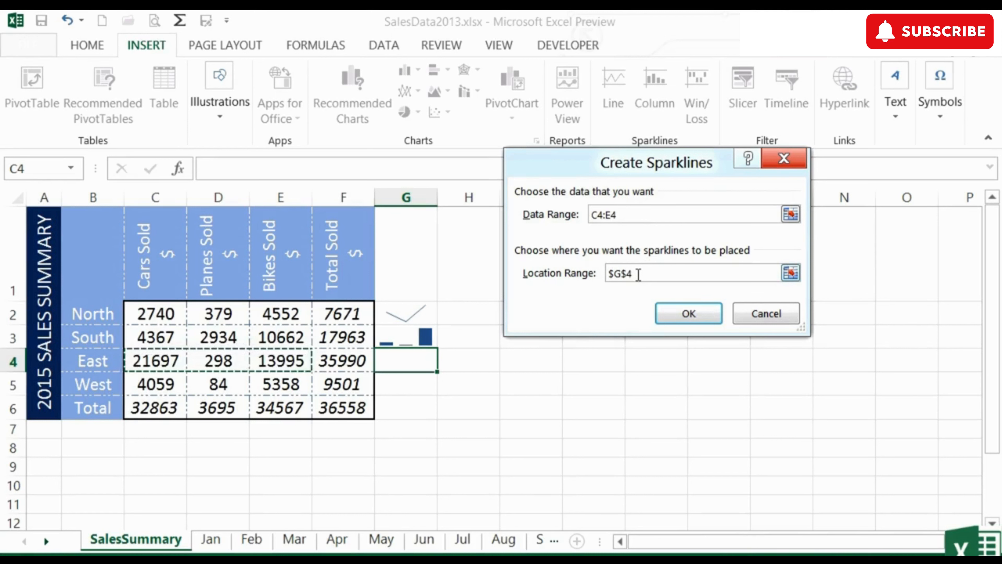
left_click(685, 316)
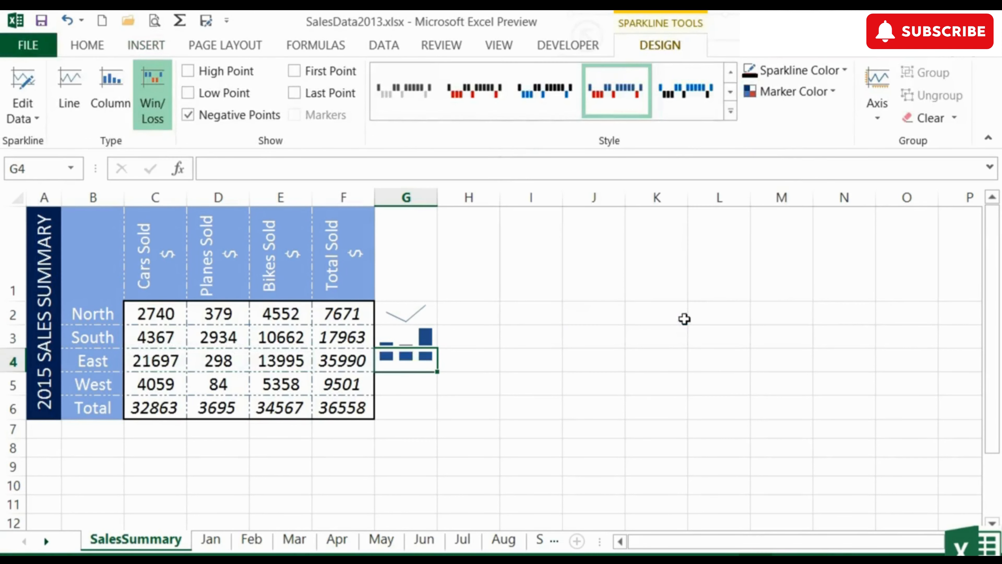
left_click(394, 362)
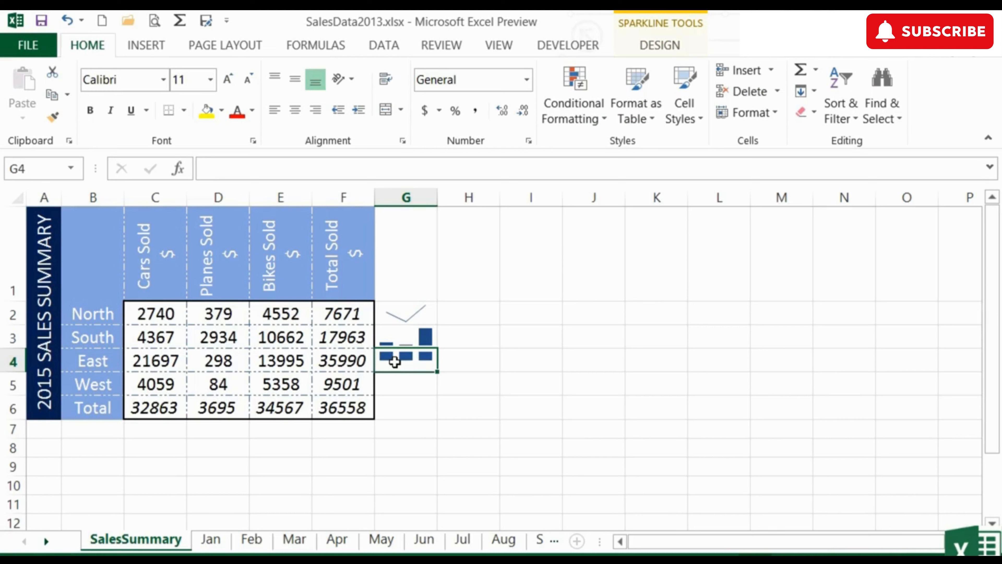
Step: Copy the South row's column sparkline from G3 into cell G5 for the West row
left_click(400, 384)
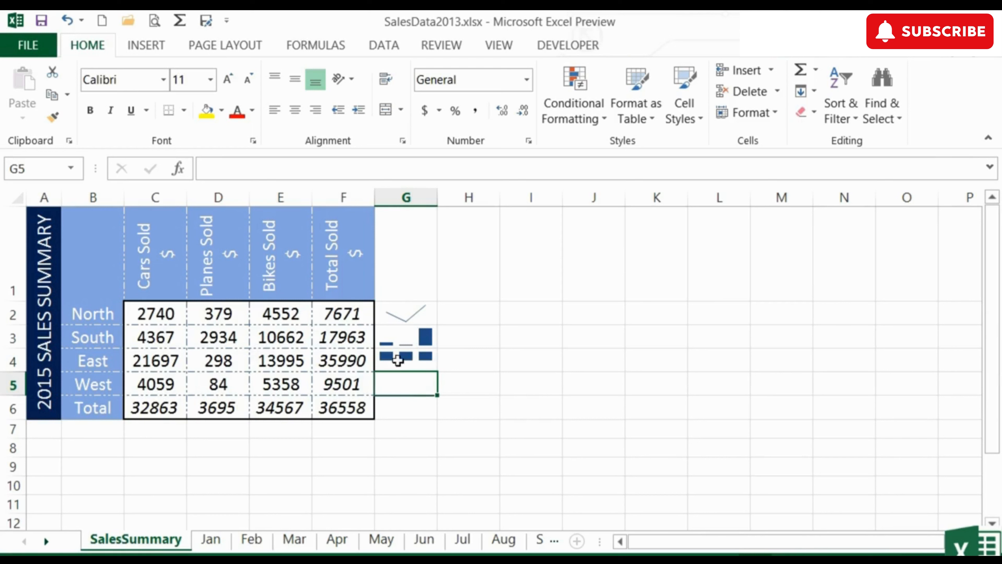
left_click(408, 337)
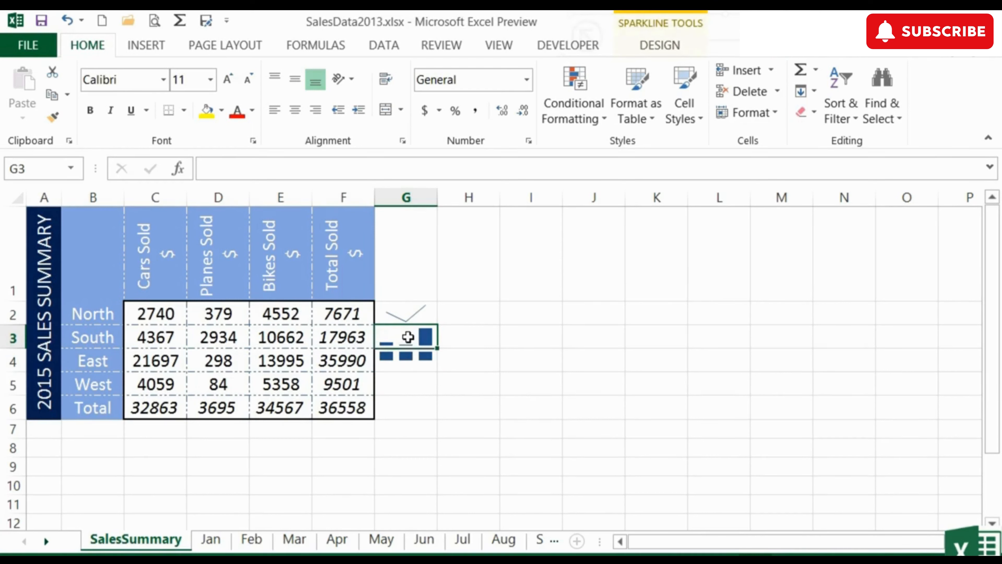
left_click(394, 385)
key("ctrl+v")
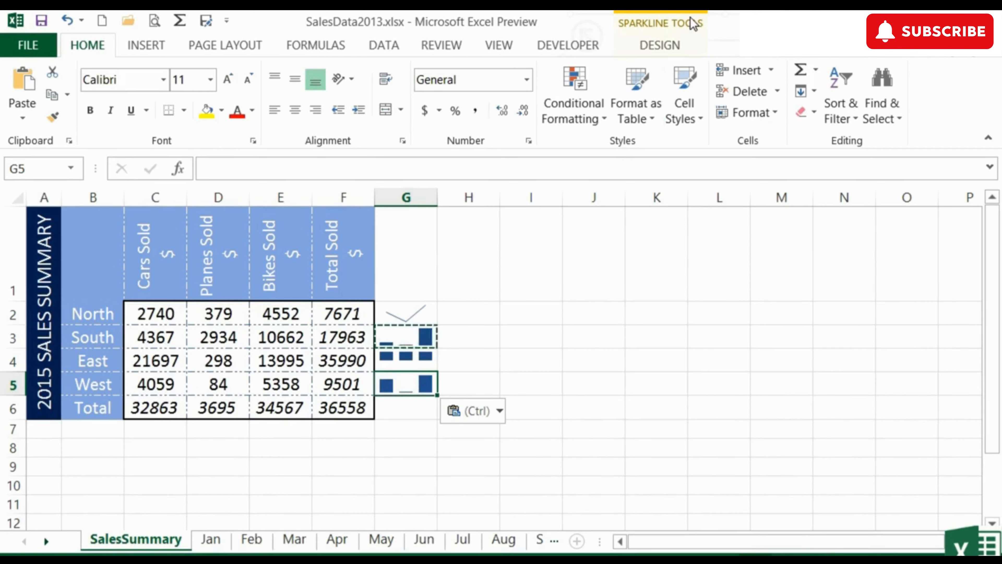
Step: Check the group location and data range of the pasted sparkline in G5, leaving its settings as they are
left_click(671, 45)
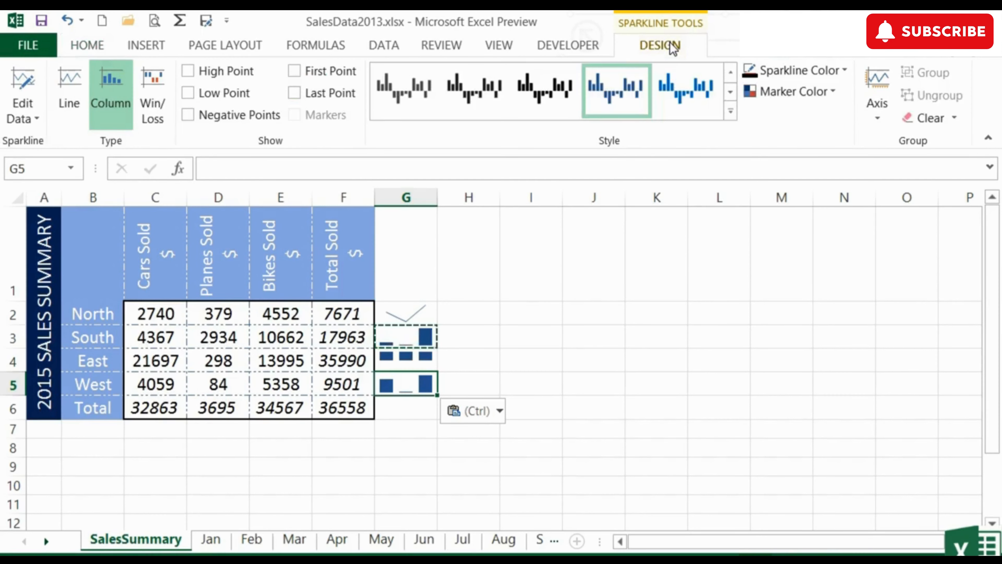
left_click(27, 120)
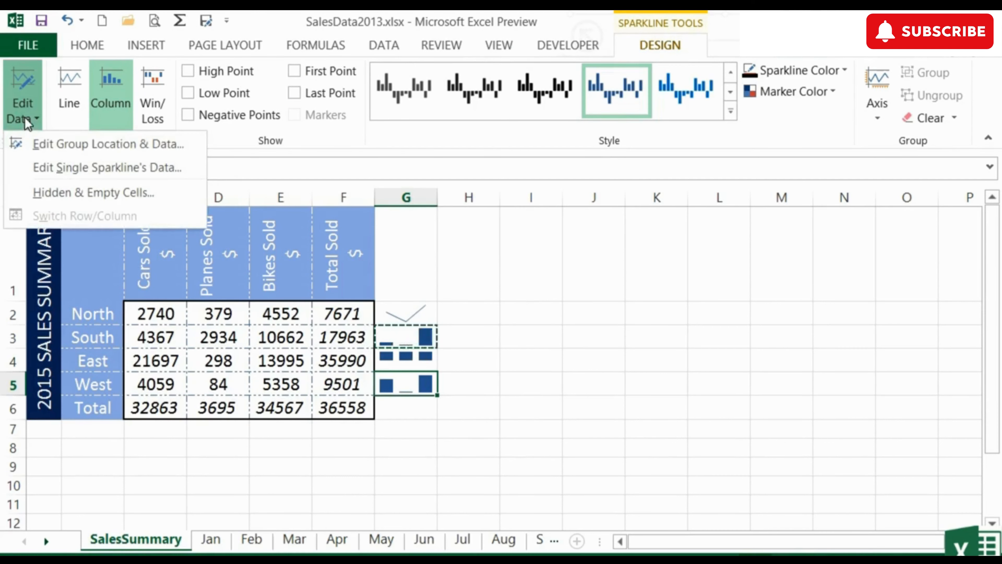
left_click(87, 145)
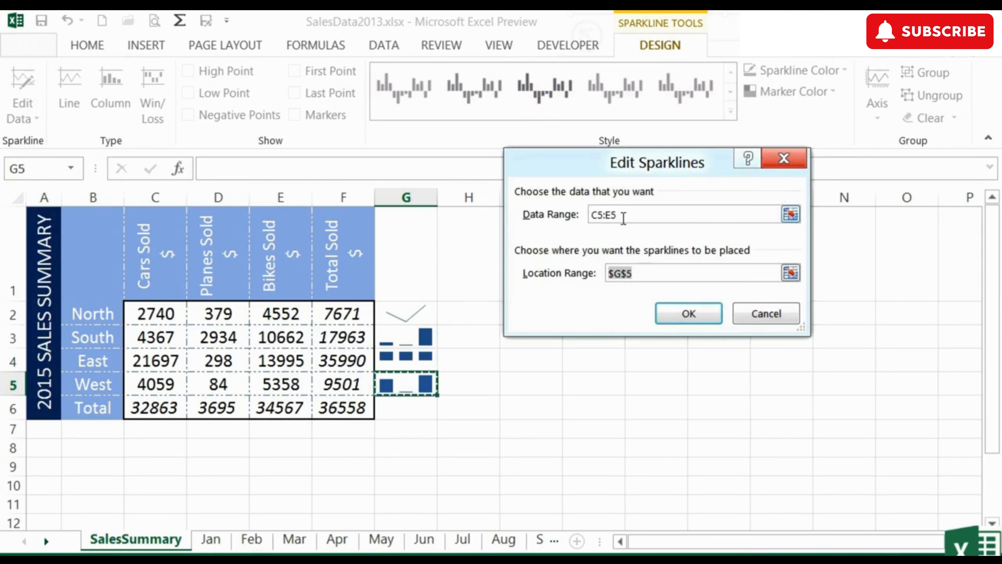
left_click(624, 217)
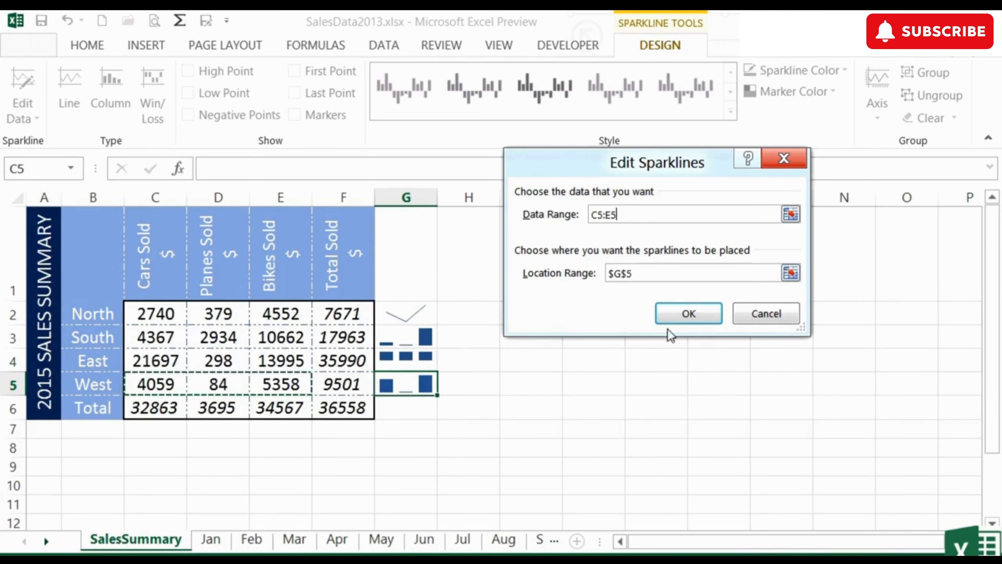
left_click(709, 317)
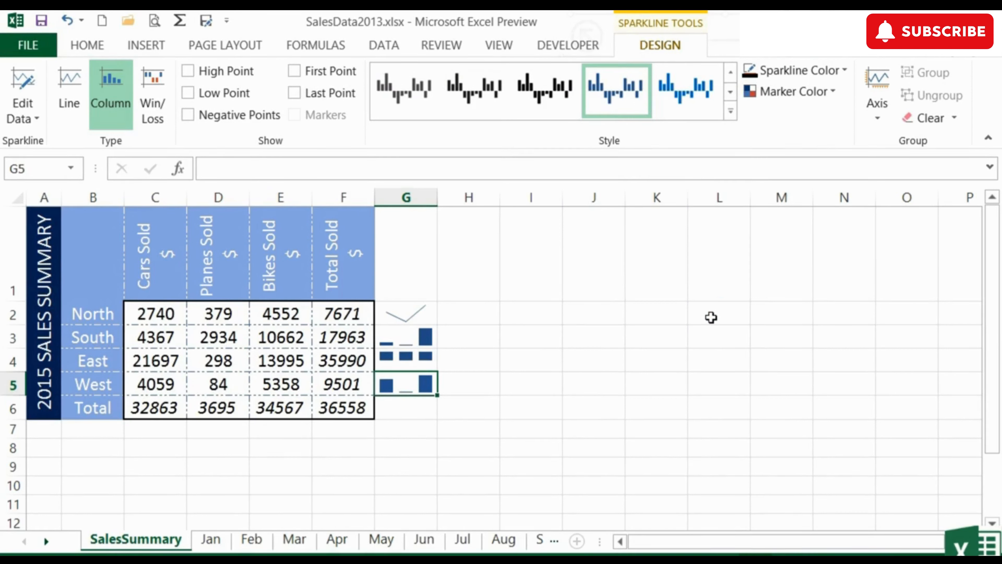
Step: Apply the bright orange sparkline style from the third row of the style gallery to the sparkline in G5
left_click(730, 114)
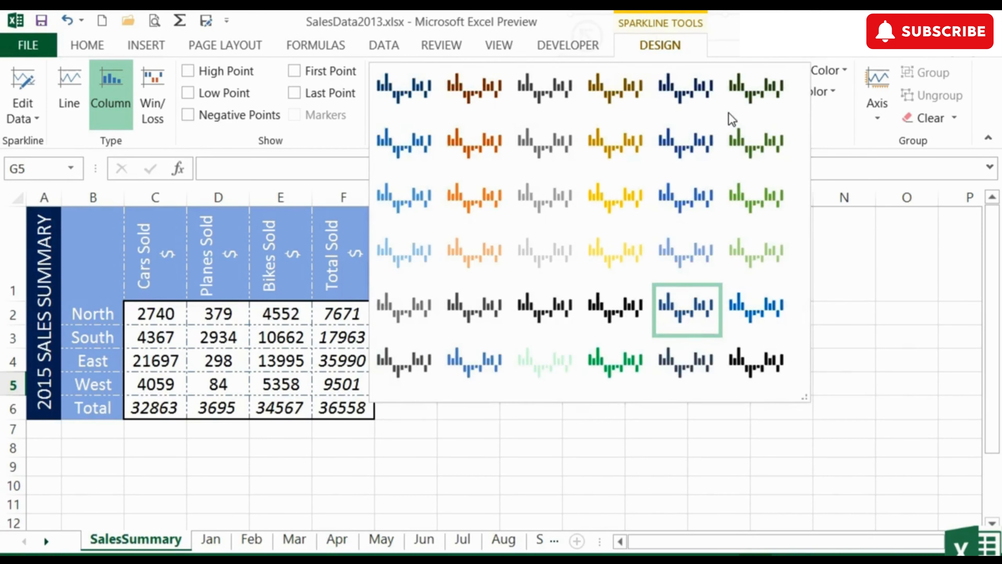
left_click(485, 193)
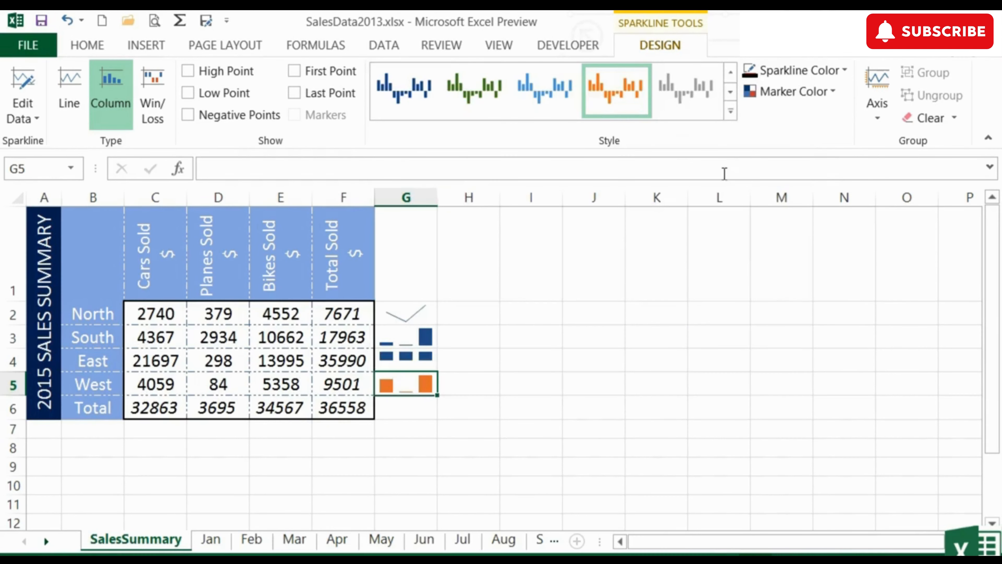
Step: Set the sparkline color of the West row's column sparkline in G5 to dark gold
left_click(839, 71)
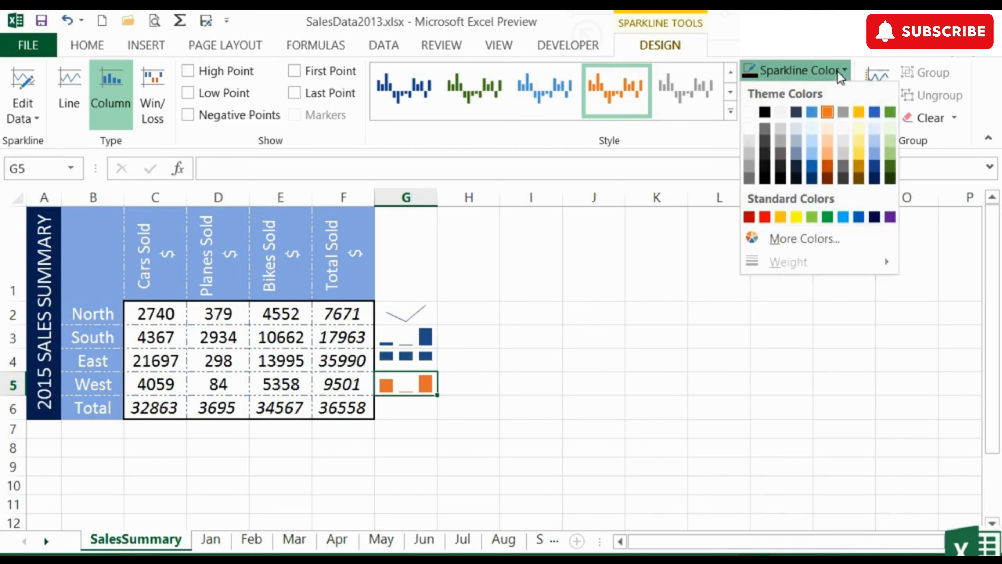
left_click(860, 166)
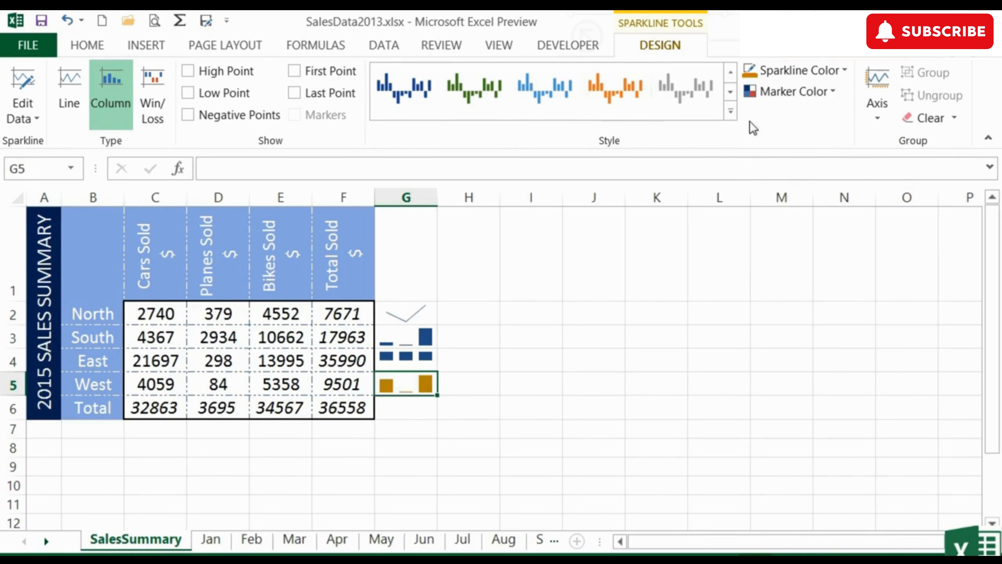
Step: Try highlighting the high, low, negative, first and last points of the G5 sparkline in turn, switching each one off again
left_click(188, 71)
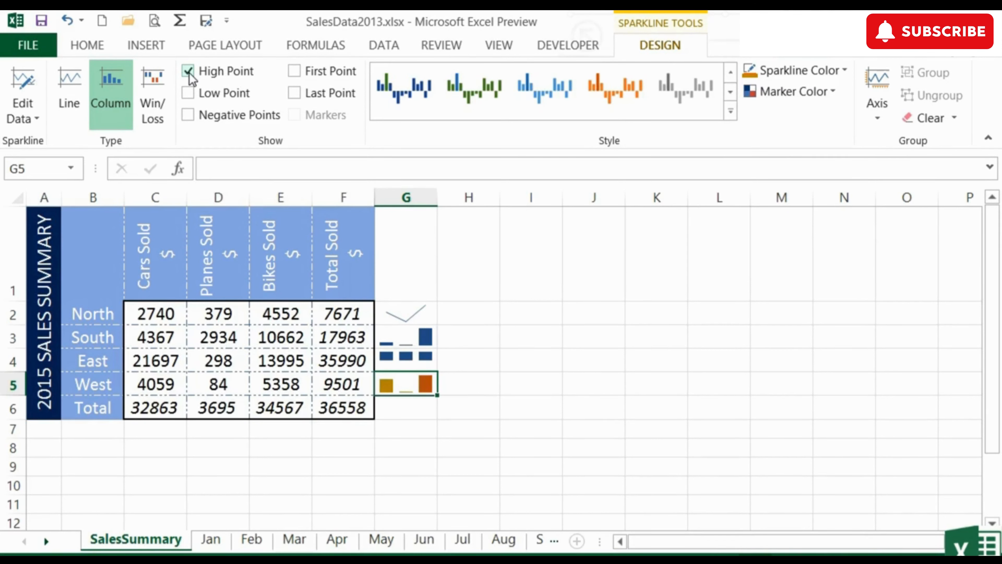
left_click(188, 72)
left_click(189, 93)
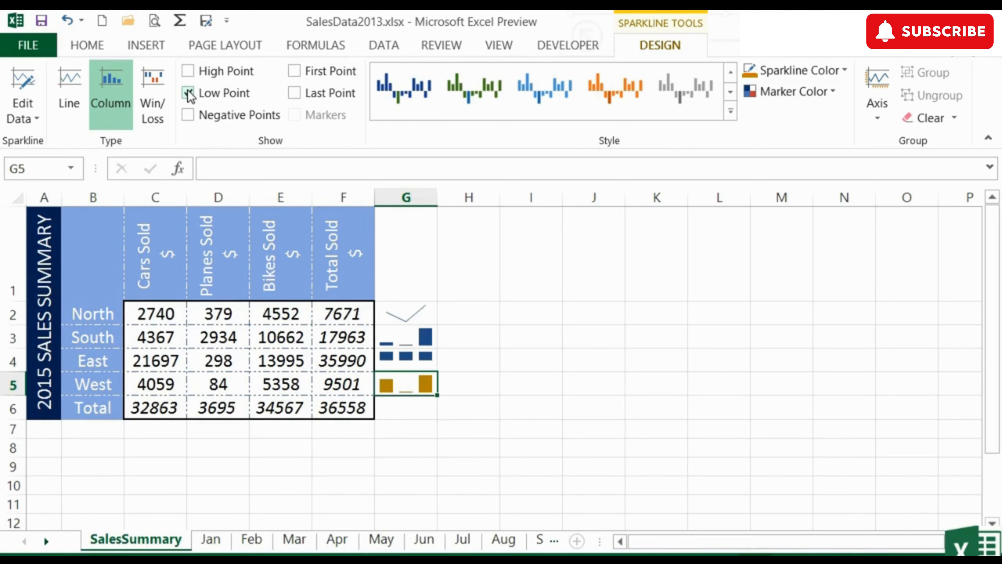
left_click(188, 94)
left_click(189, 115)
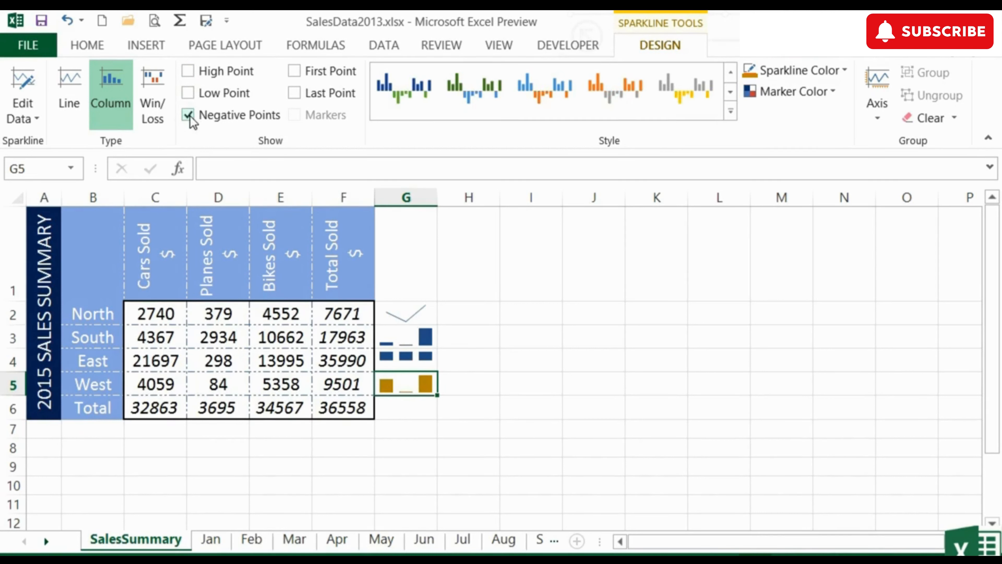
left_click(189, 115)
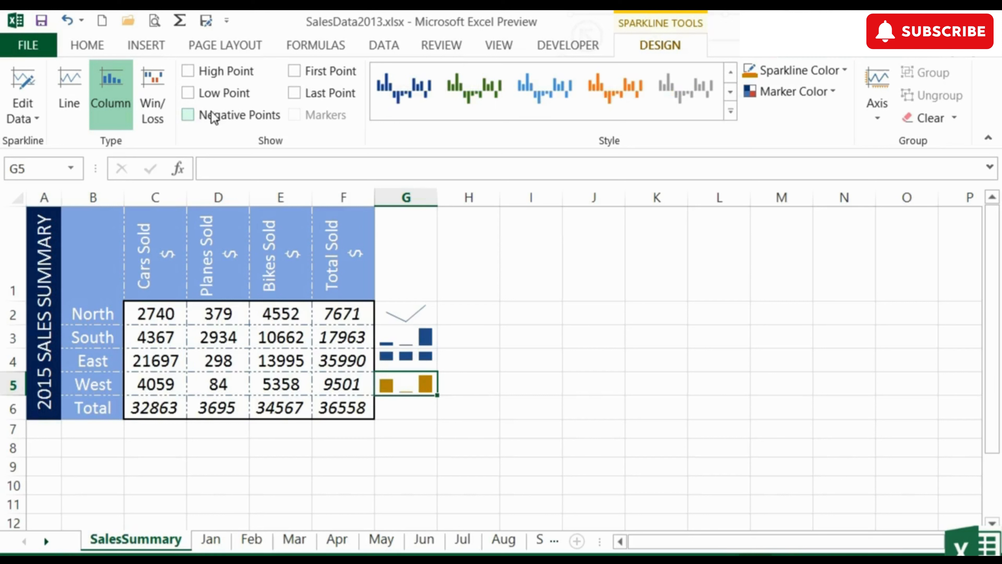
left_click(294, 71)
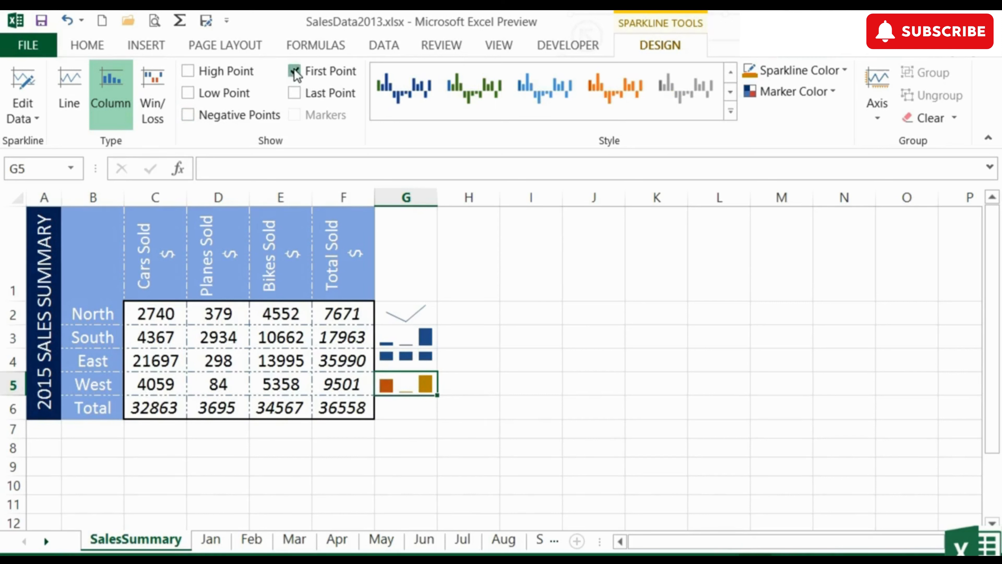
left_click(294, 71)
left_click(294, 93)
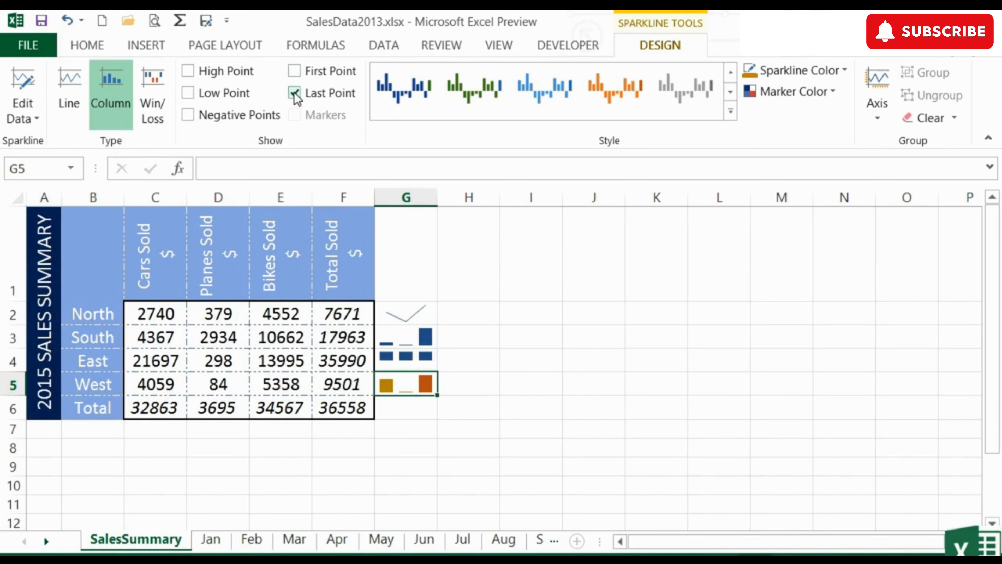
left_click(295, 94)
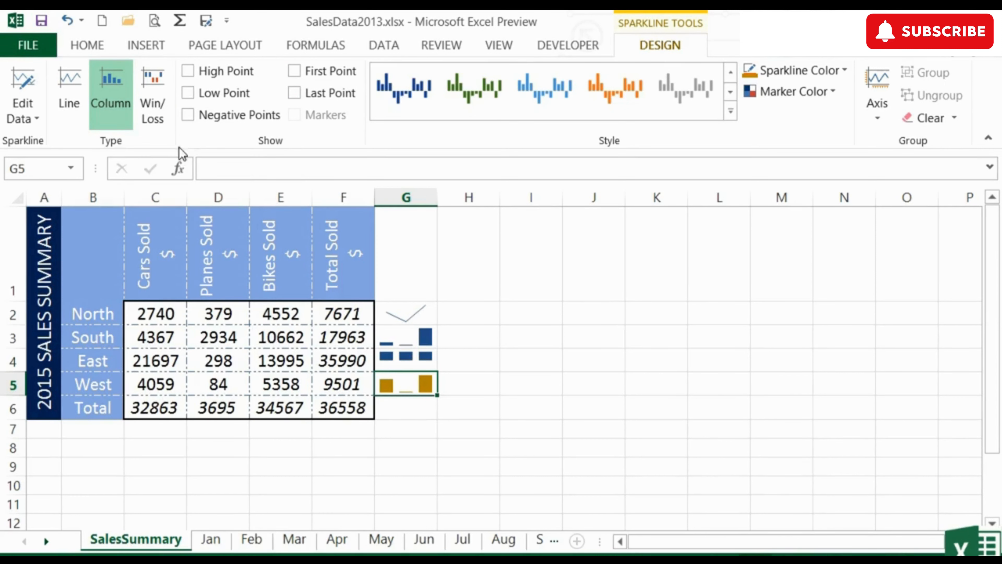
Step: Try the Line and Win/Loss types on the G5 sparkline, then return it to Column
left_click(69, 99)
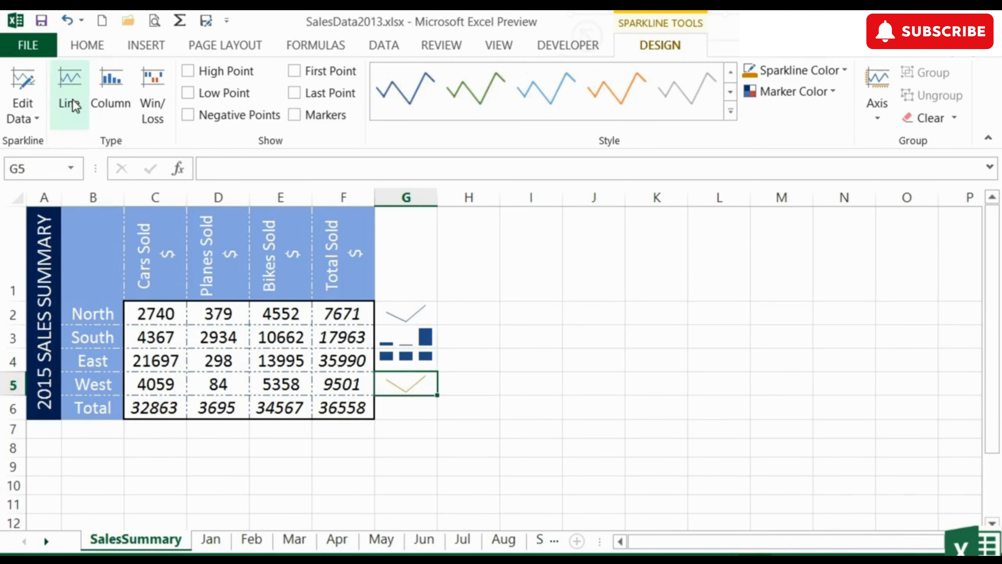
left_click(147, 100)
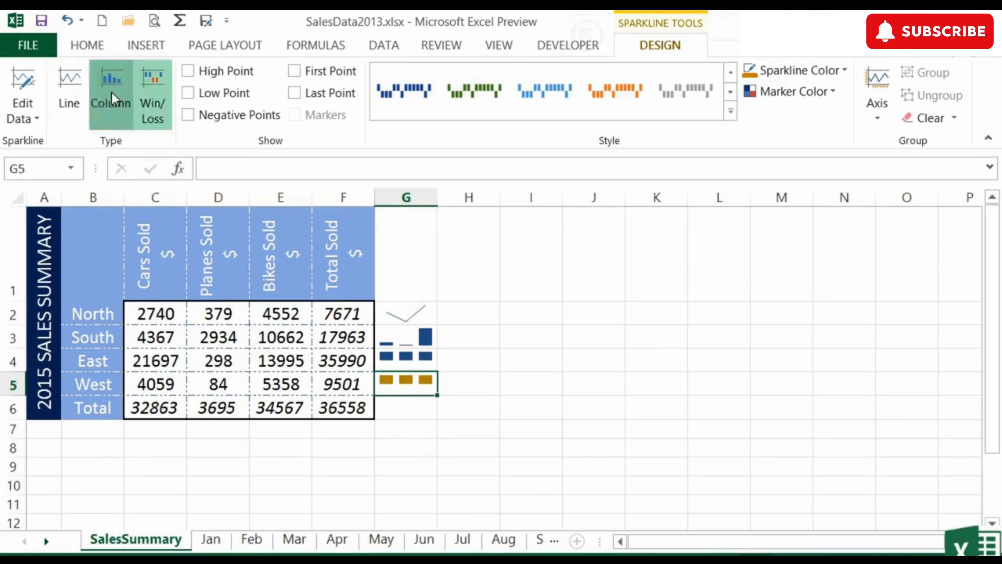
left_click(112, 99)
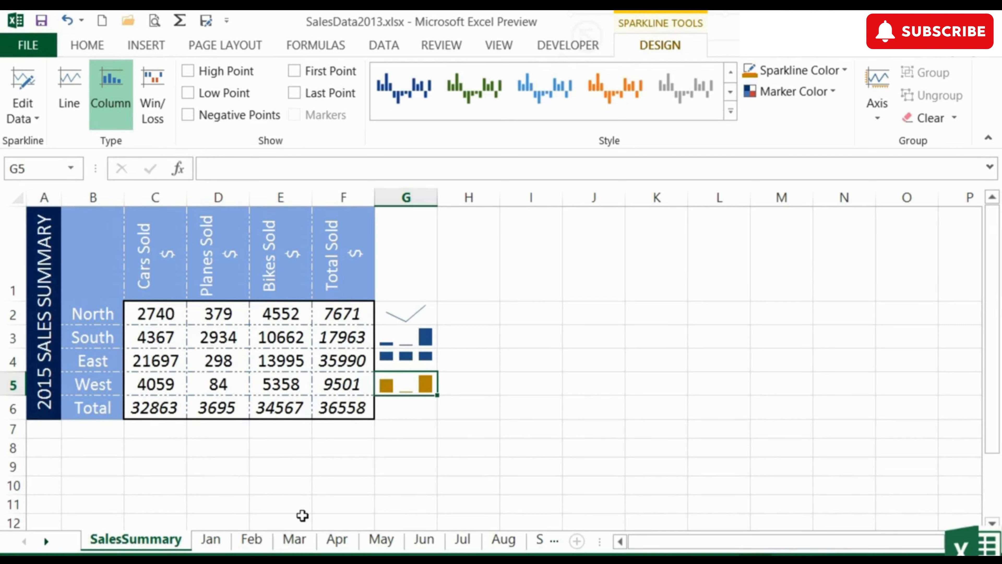
Step: Set South's Cars Sold value in B4 of the Feb sheet to -2500 and check the effect on the SalesSummary sheet
left_click(255, 540)
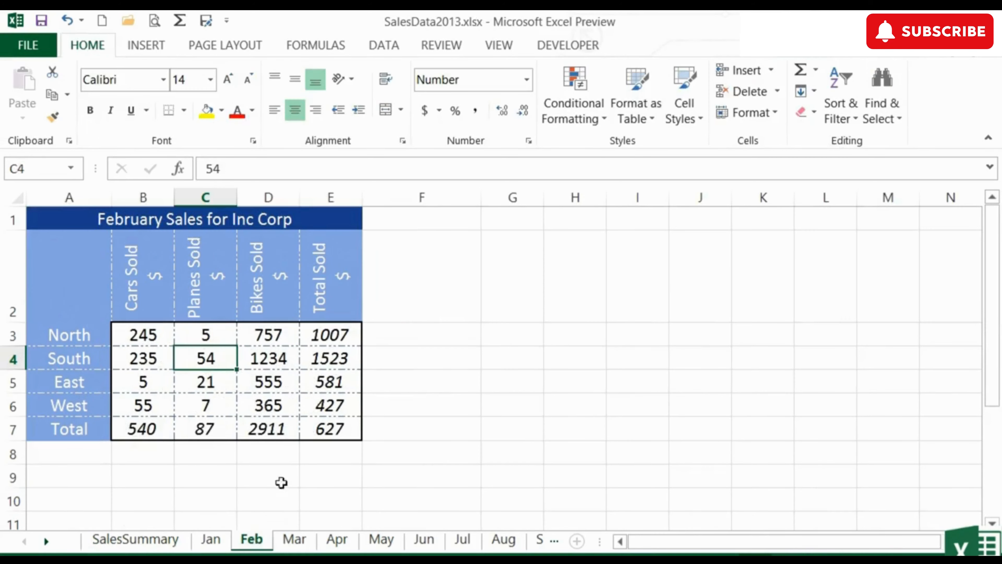
left_click(154, 360)
type("-2500")
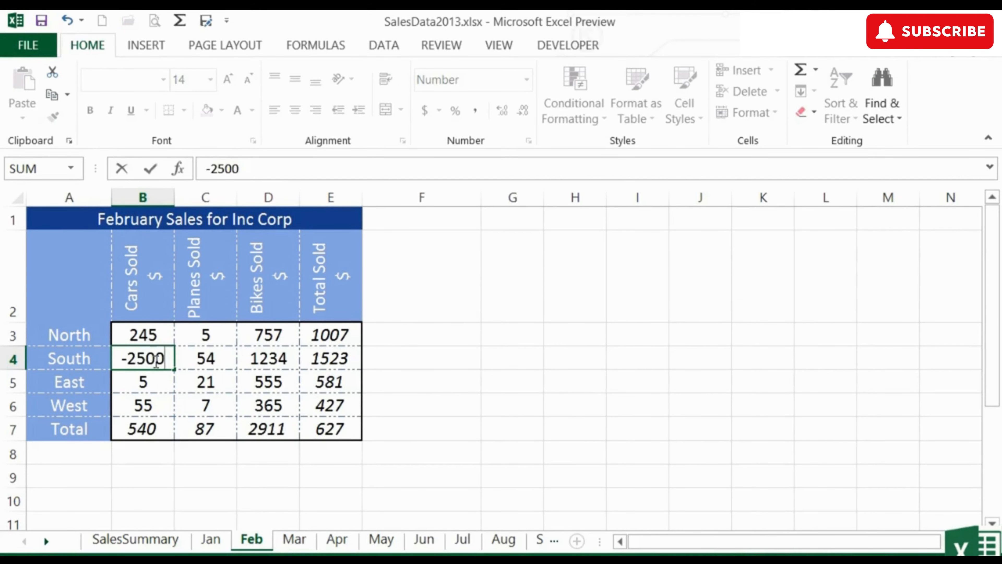
key("Return")
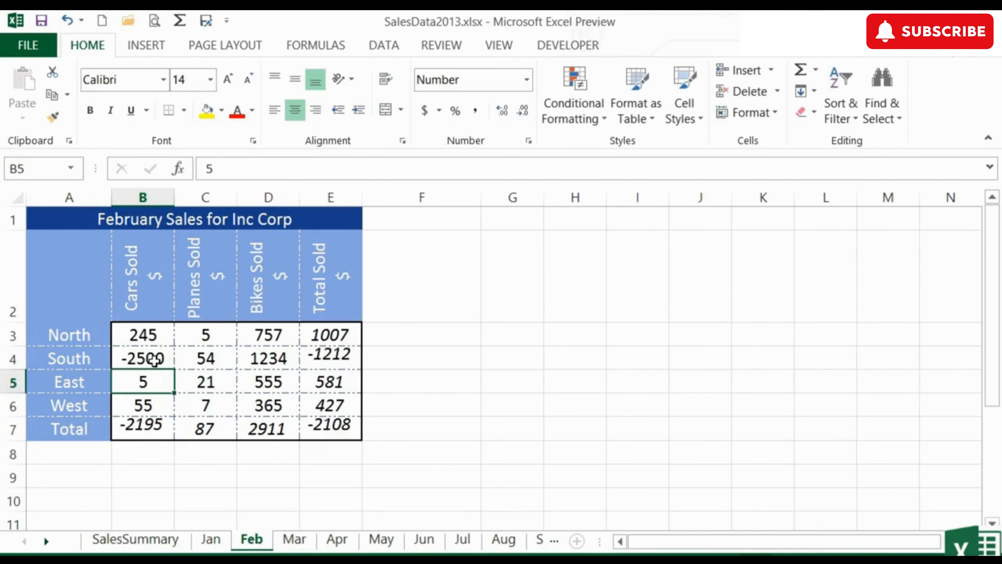
left_click(168, 542)
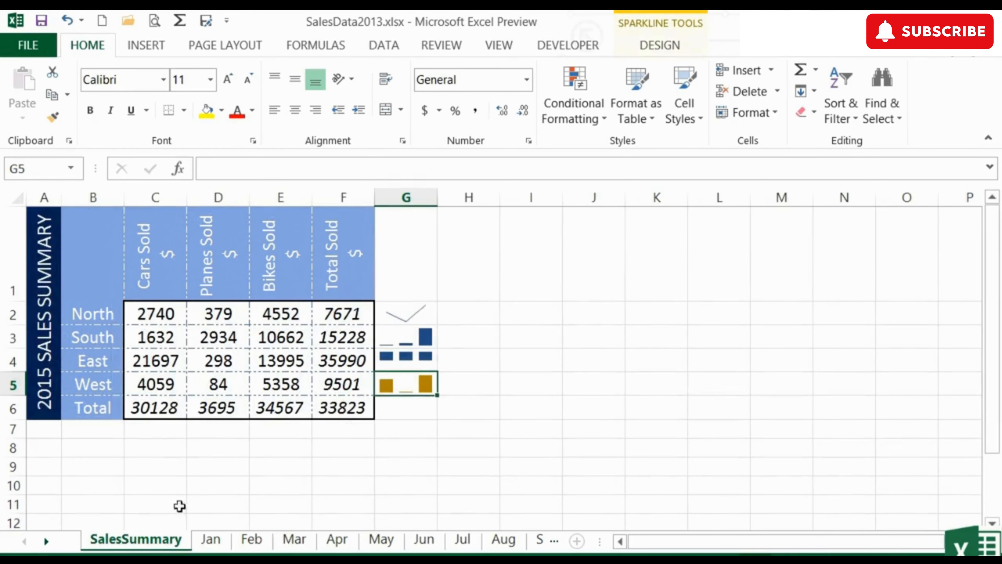
Step: Set South's Cars Sold value in B4 of the Feb sheet to -4500 and return to the SalesSummary sheet
left_click(254, 548)
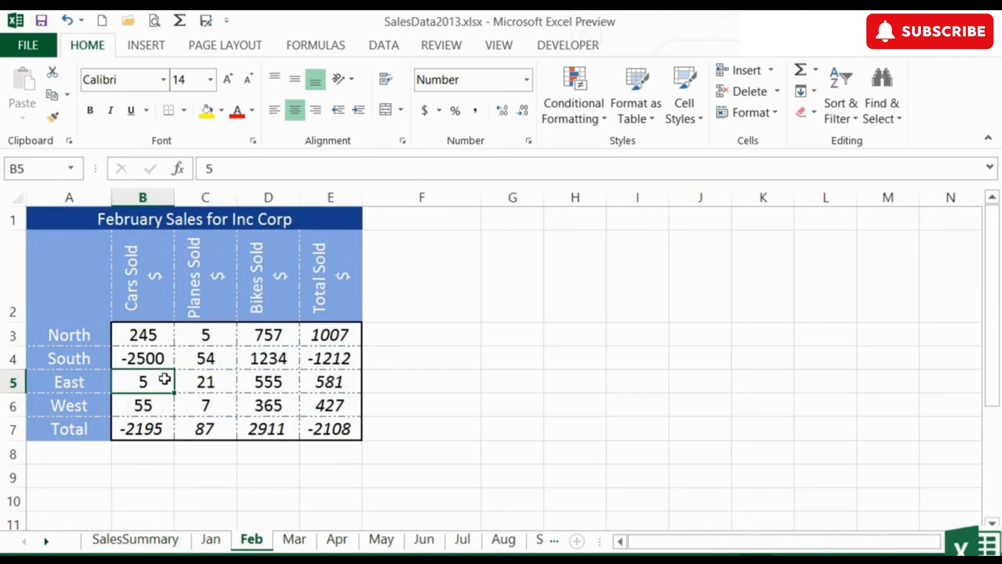
left_click(155, 357)
type("-")
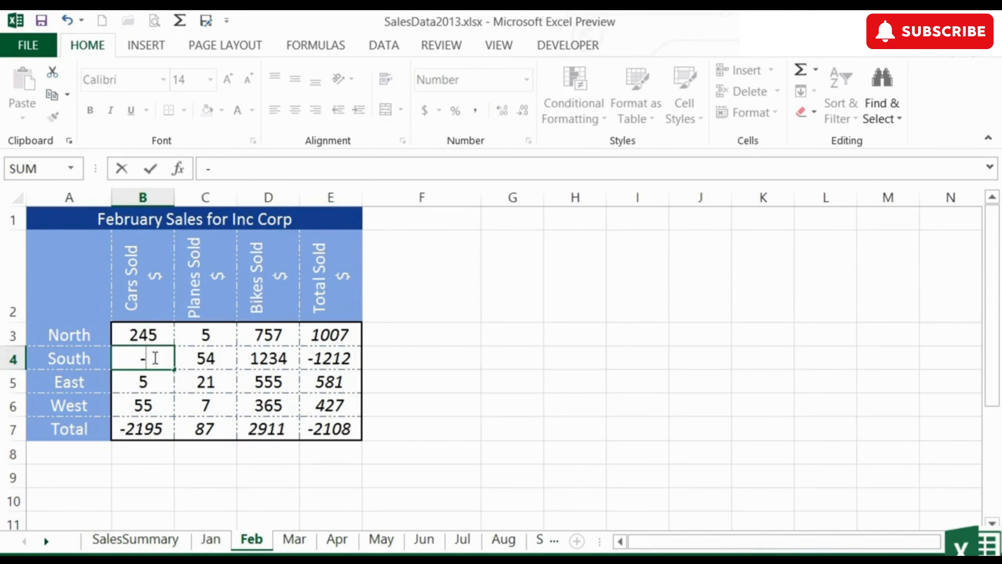
type("4500")
key("Return")
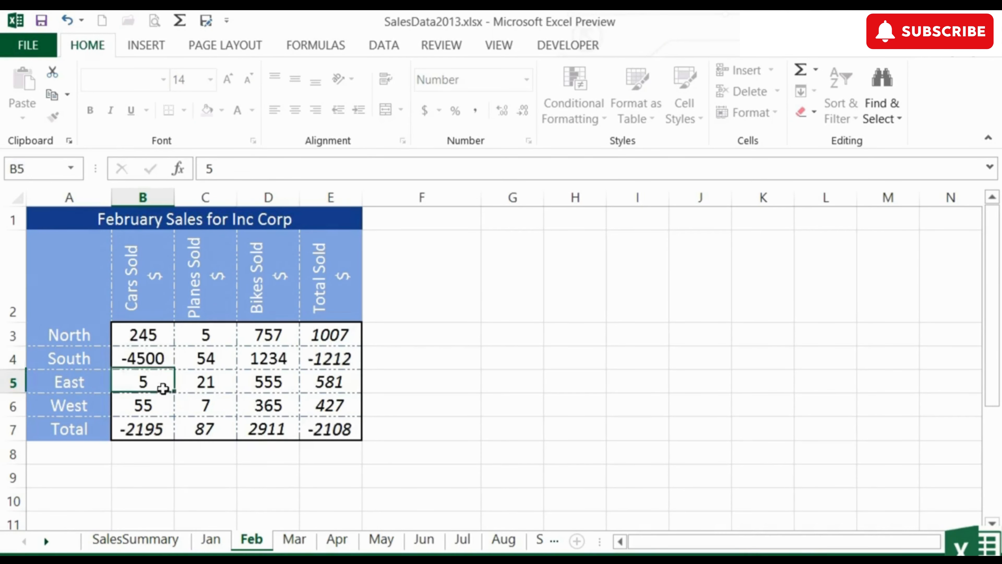
left_click(166, 549)
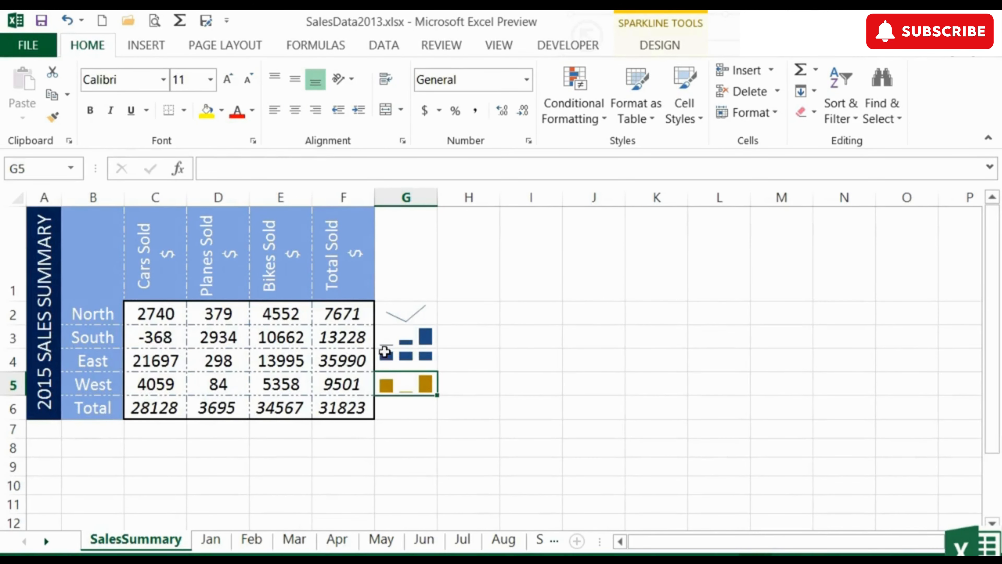
Step: Convert South's sparkline in G3 to Win/Loss and apply the light orange style from the fourth row of the style gallery
left_click(406, 338)
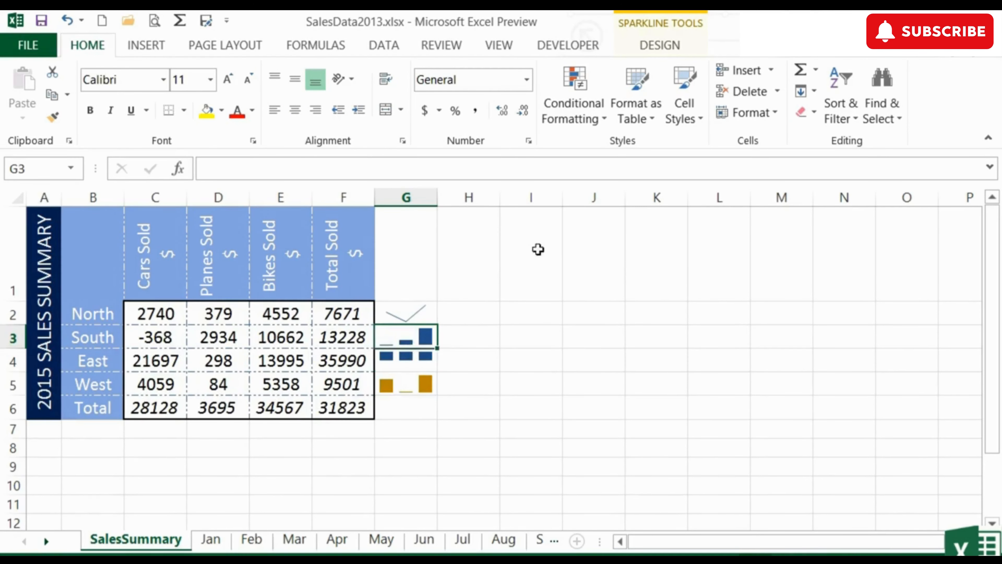
left_click(670, 46)
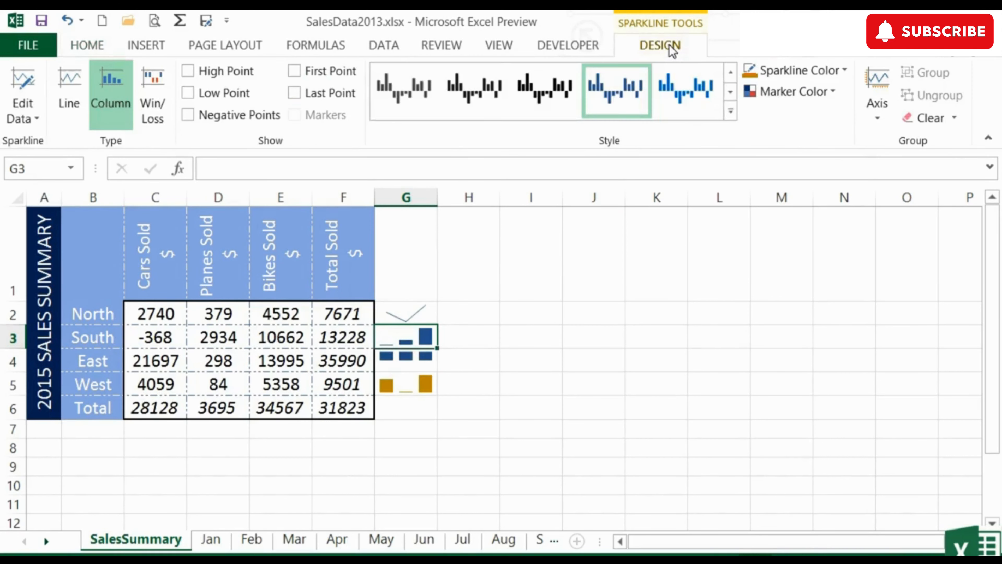
left_click(151, 79)
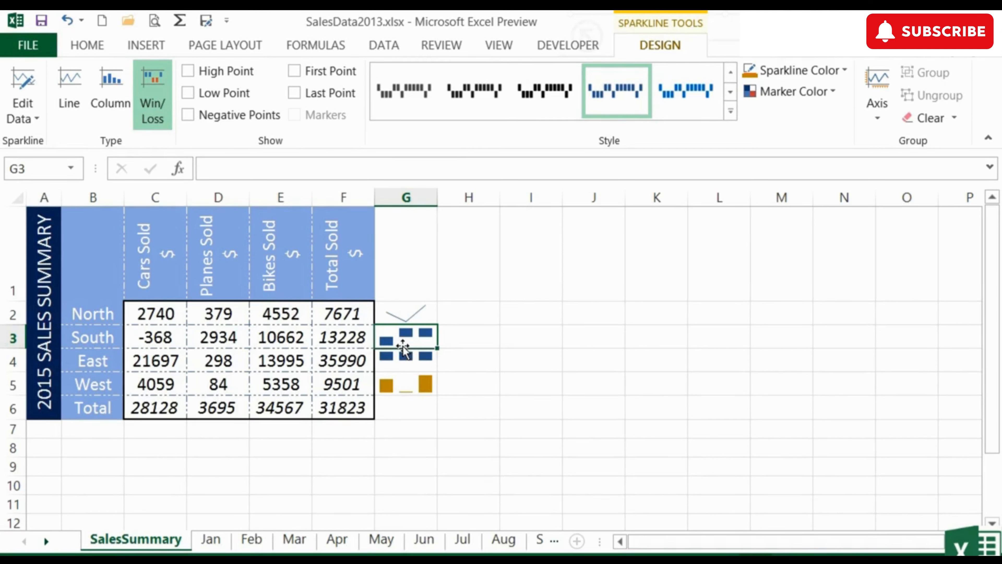
left_click(731, 111)
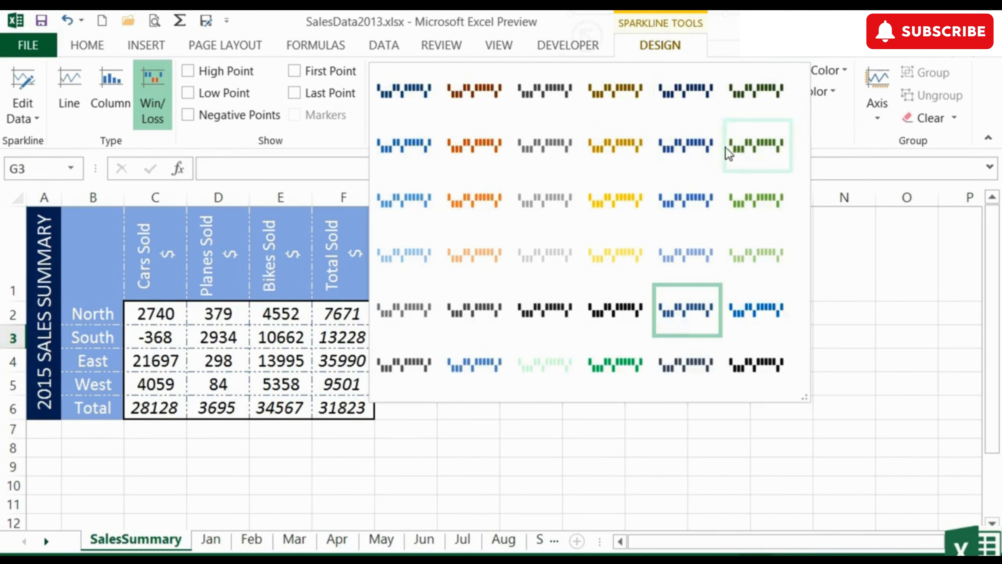
left_click(479, 257)
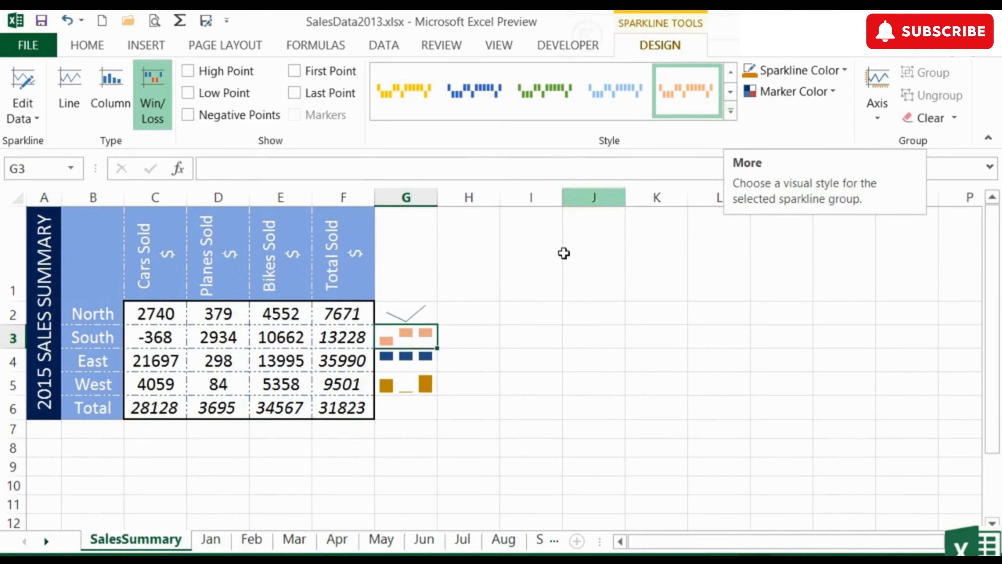
Step: Delete cell G5 together with its West row sparkline, shifting the cells up
left_click(419, 386)
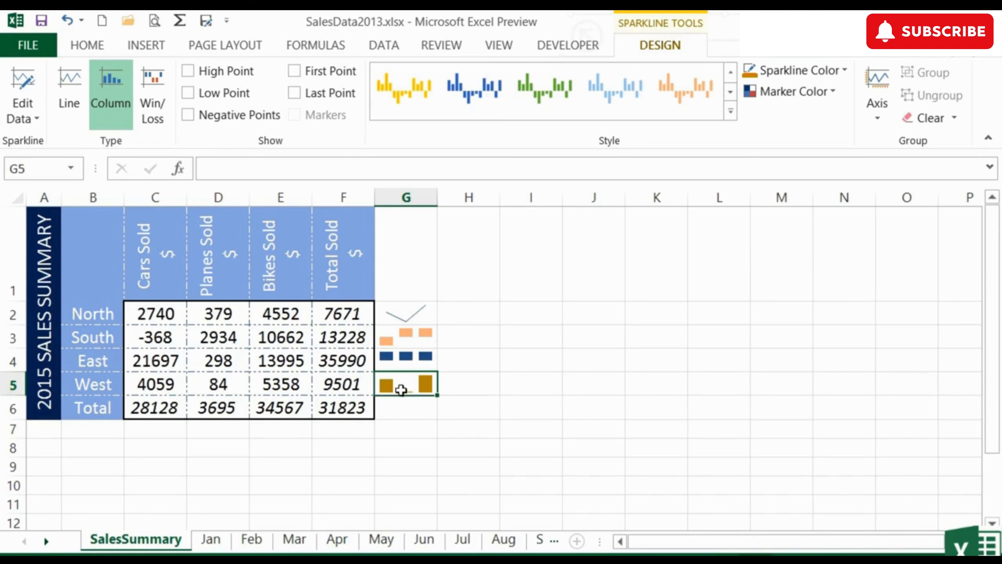
double_click(406, 382)
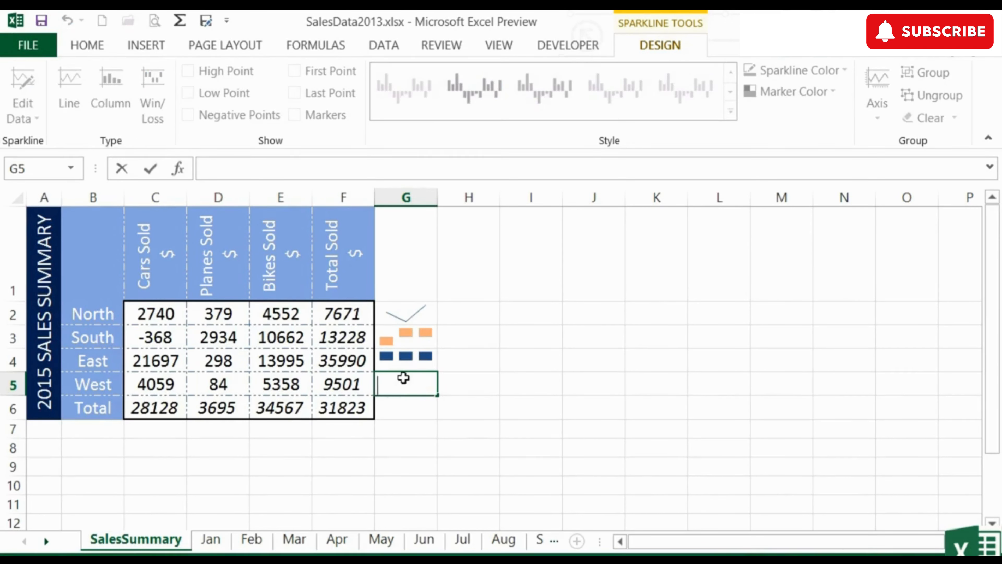
key("Escape")
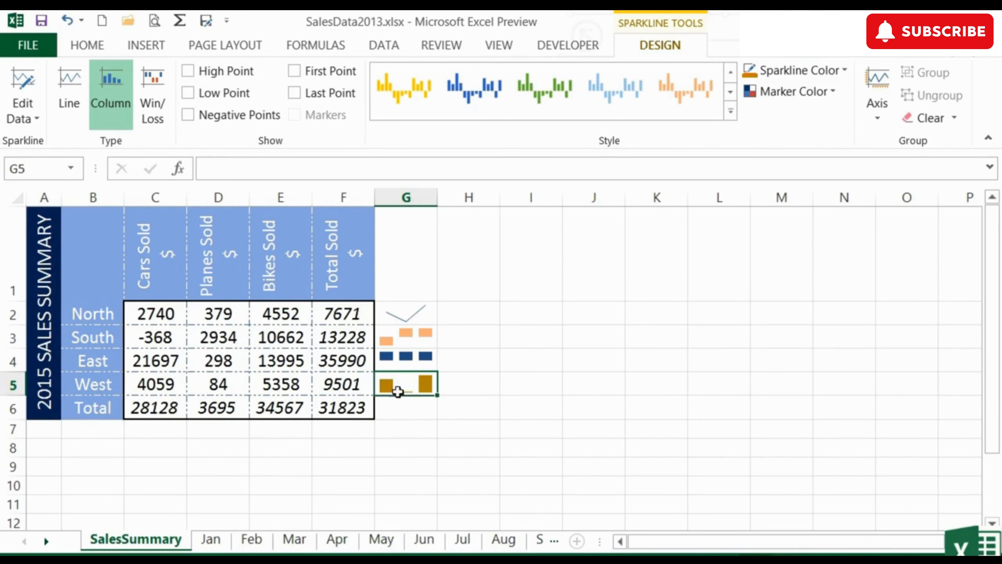
right_click(422, 384)
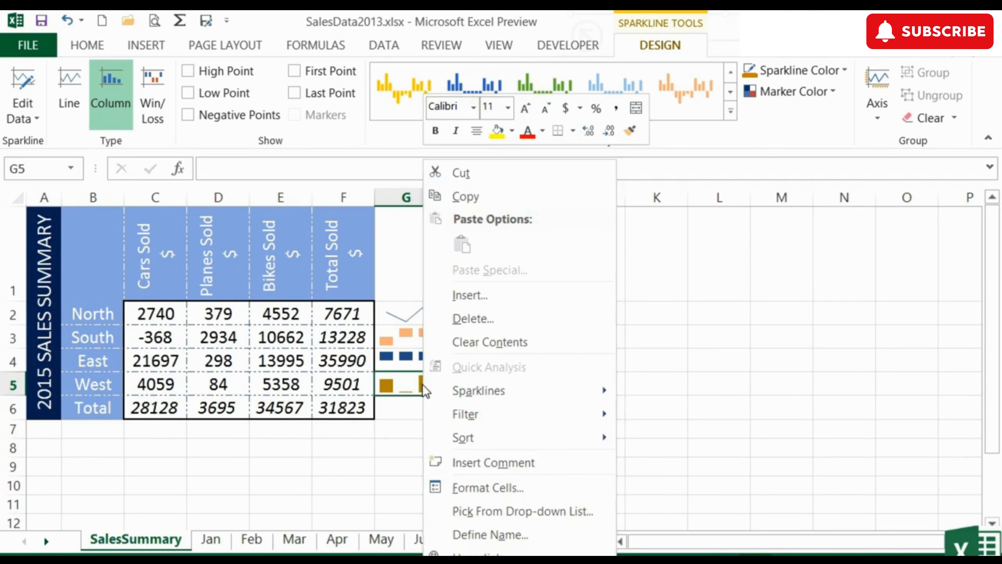
left_click(462, 321)
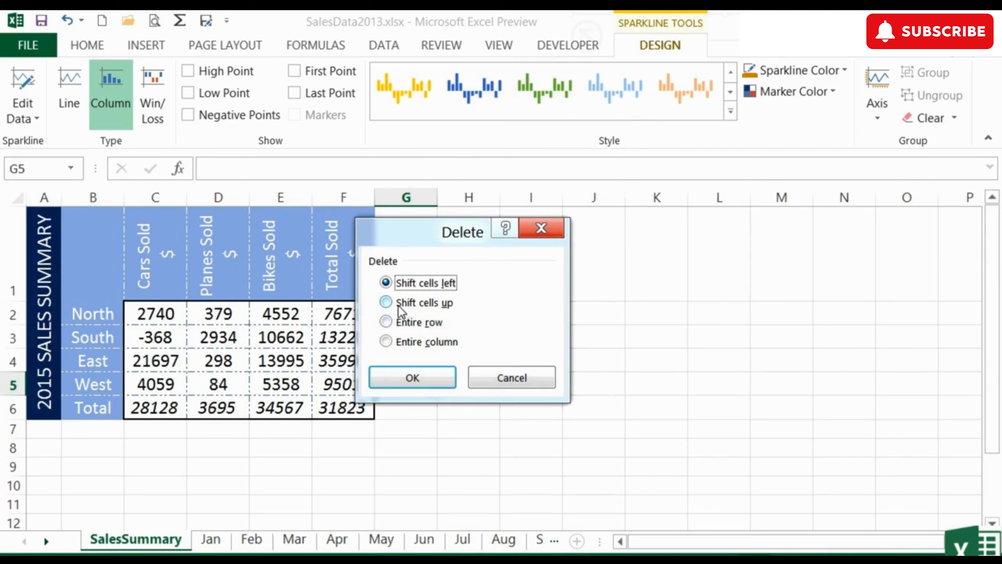
left_click(386, 302)
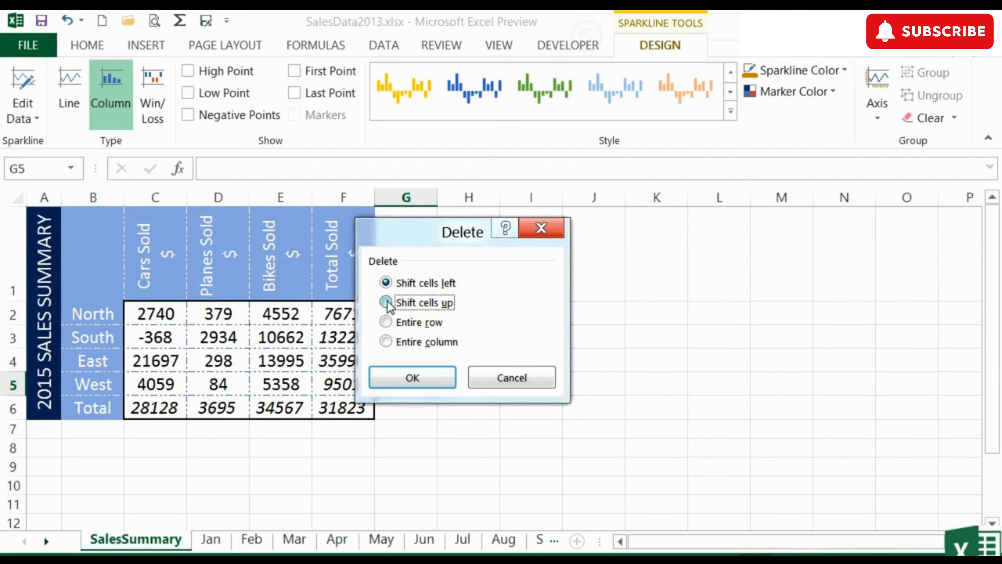
left_click(422, 379)
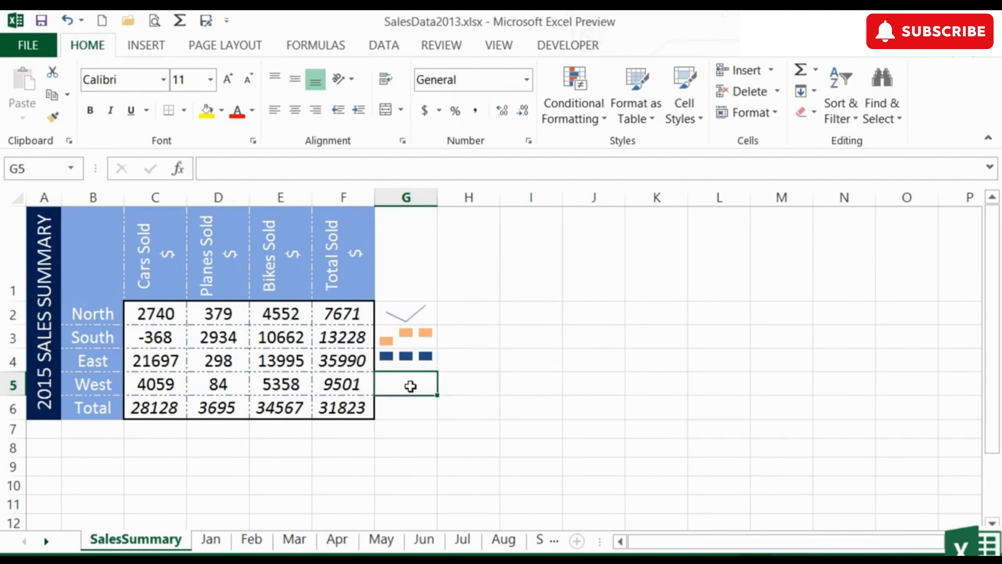
Step: Clear the selected North, South and East sparklines from cells G2:G4
left_click(415, 356)
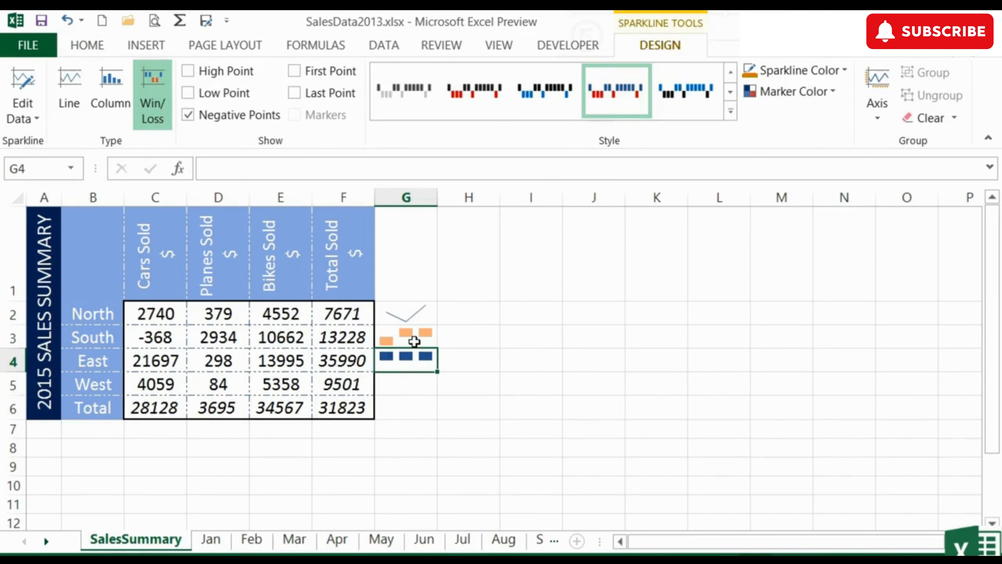
left_click(410, 338, "ctrl")
left_click(412, 320, "ctrl")
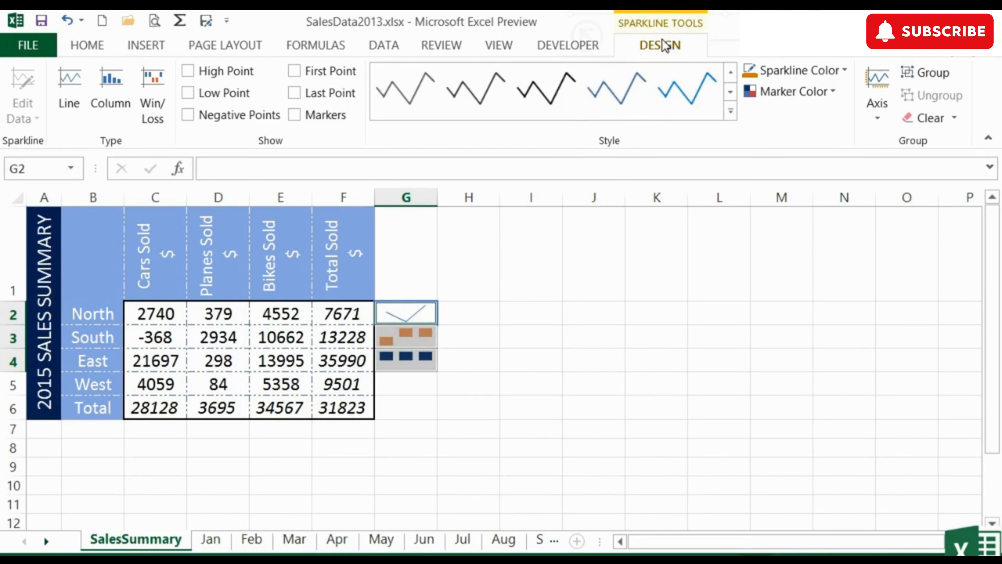
left_click(954, 118)
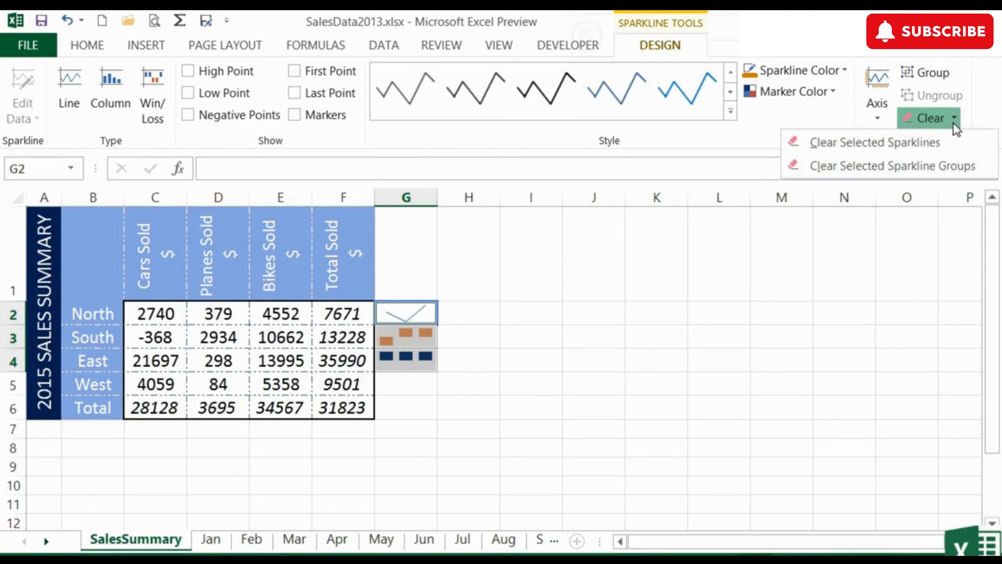
left_click(900, 146)
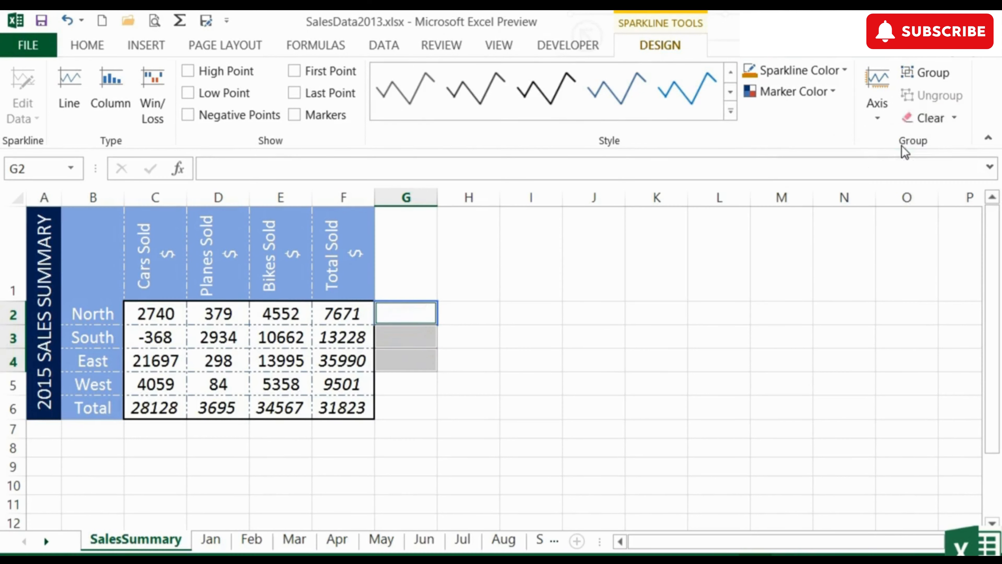